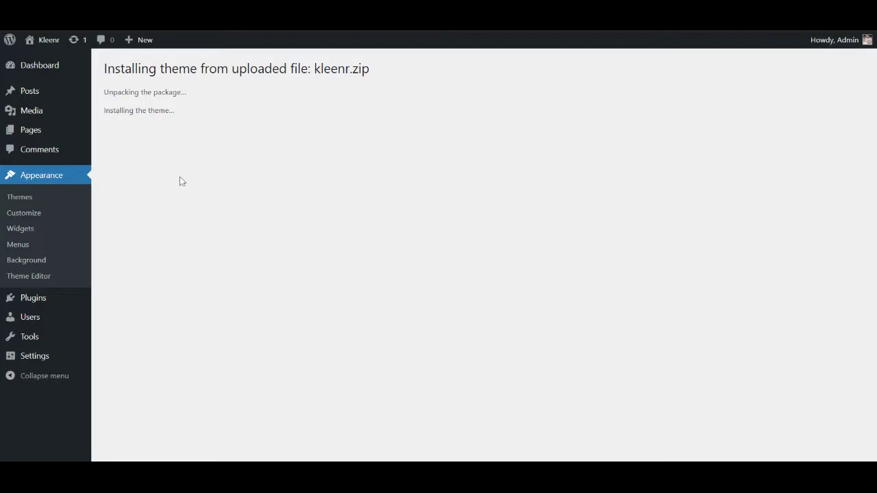
Step: Upload and install the child theme from kleenr-child.zip, and activate it
left_click(224, 152)
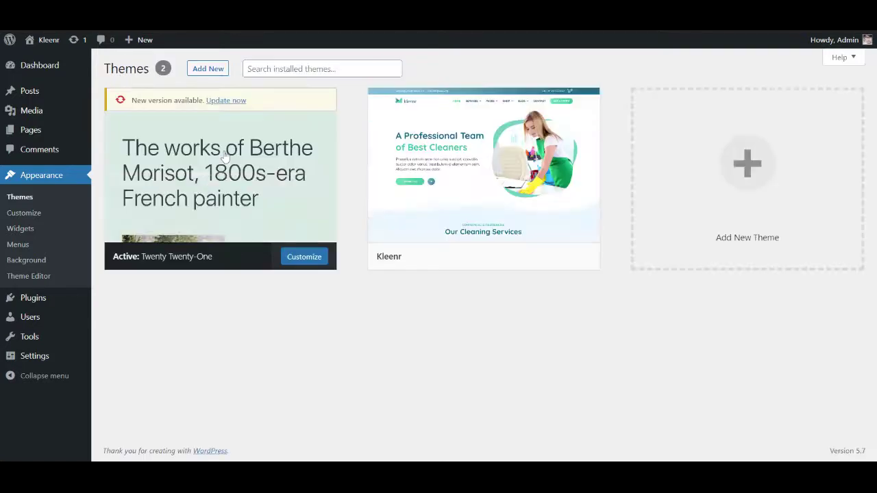
left_click(218, 72)
left_click(219, 71)
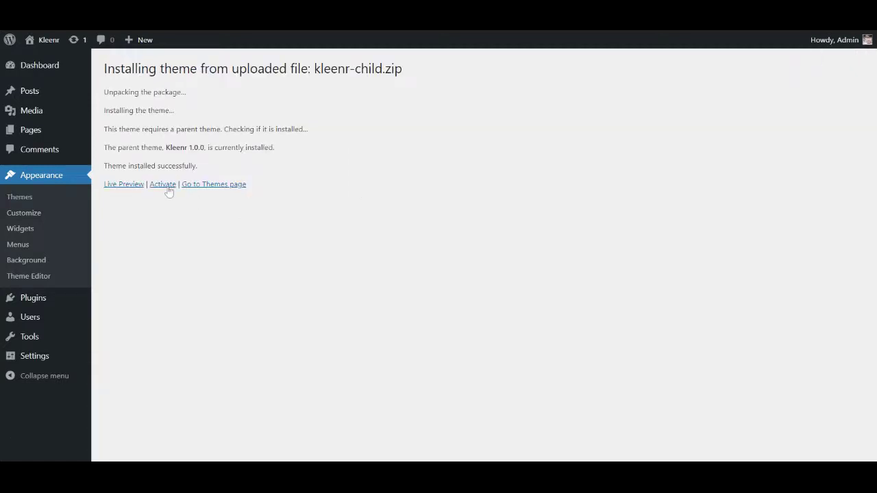
left_click(167, 187)
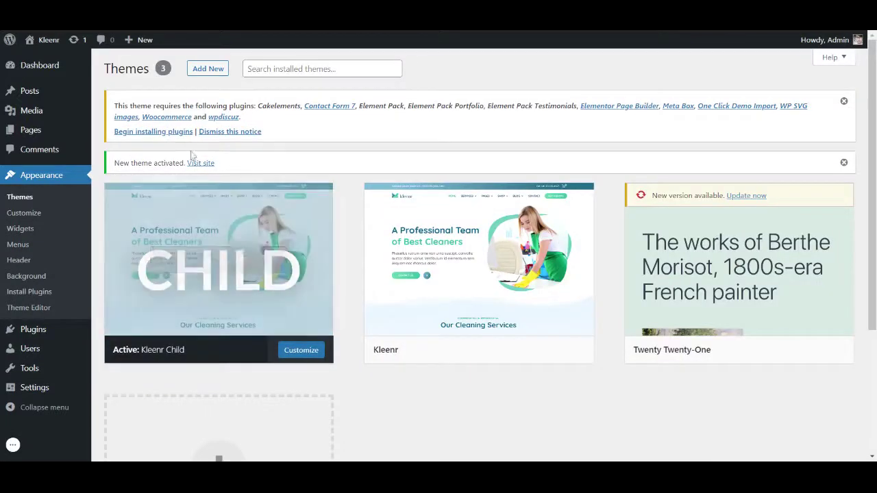
Step: Bulk-install all of the plugins required by the theme
left_click(165, 132)
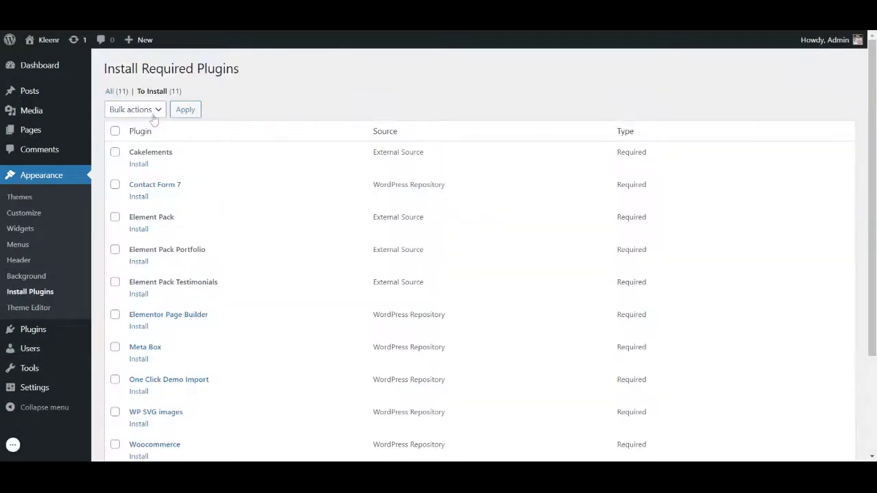
left_click(151, 111)
left_click(151, 122)
left_click(116, 132)
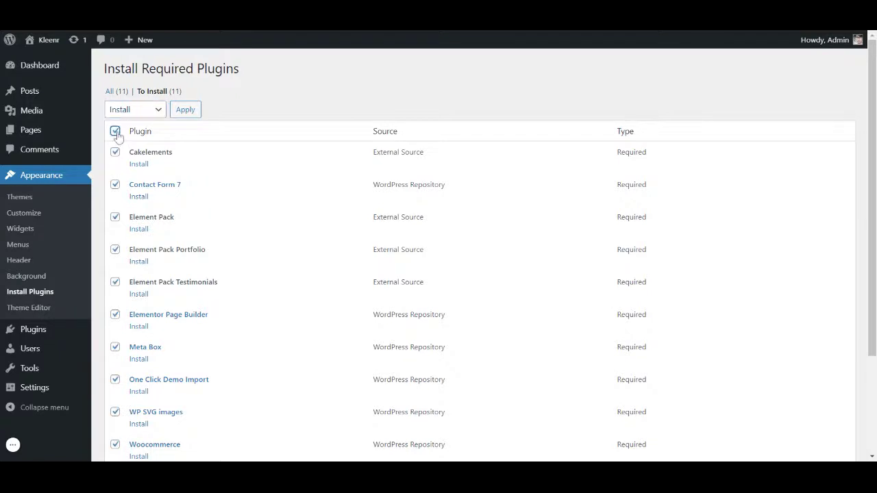
left_click(181, 112)
mouse_move(13, 447)
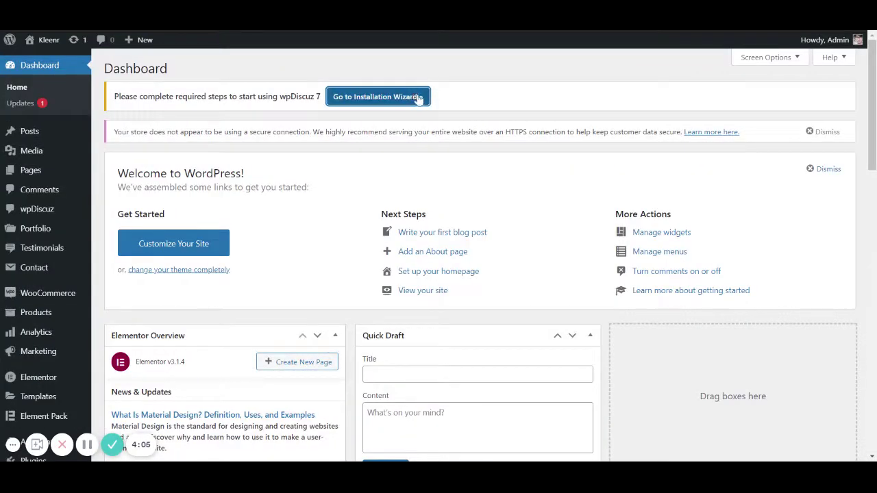
Step: Start the wpDiscuz installation wizard and accept the Light comments style with Layout #1
left_click(419, 99)
scroll(507, 315, "down", 3)
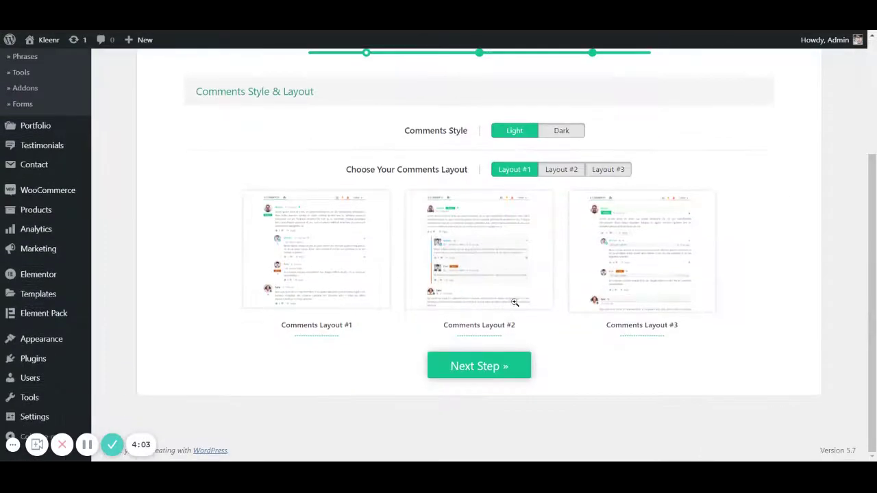
left_click(501, 370)
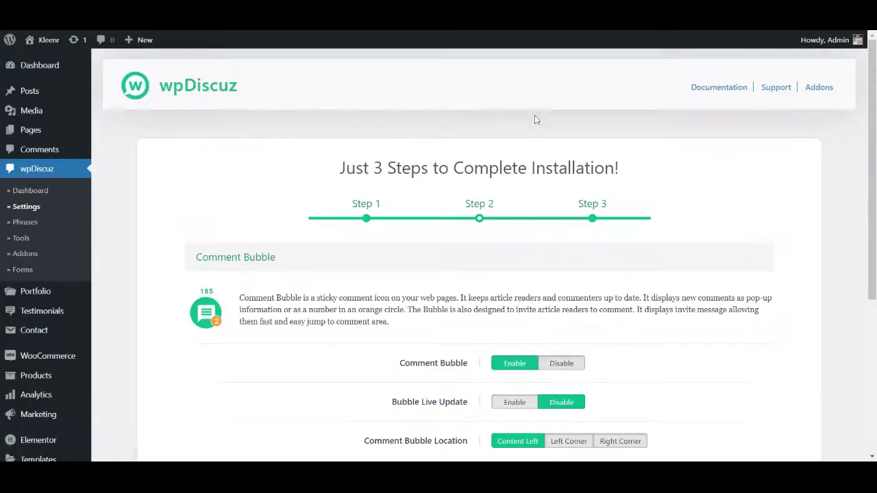
Step: Disable the wpDiscuz Comment Bubble and finish the installation wizard with the remaining options at their defaults
scroll(548, 206, "down", 3)
left_click(556, 134)
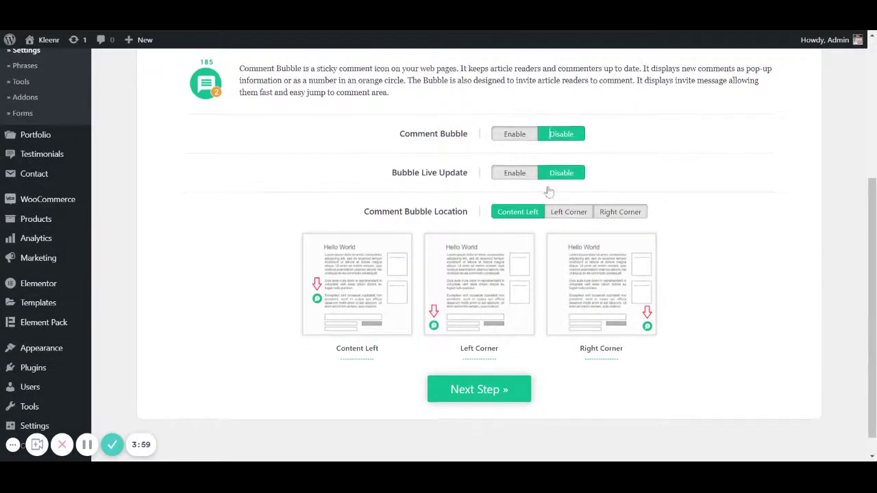
scroll(514, 274, "down", 1)
left_click(477, 354)
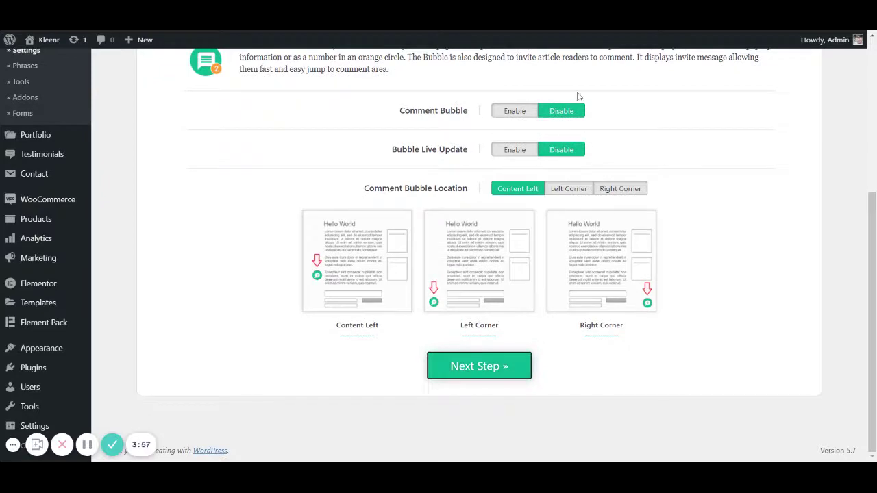
scroll(576, 123, "down", 10)
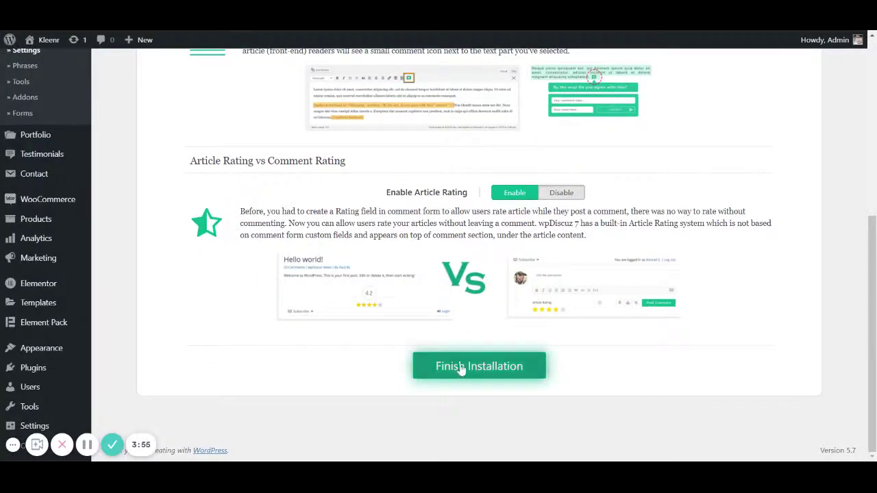
left_click(461, 369)
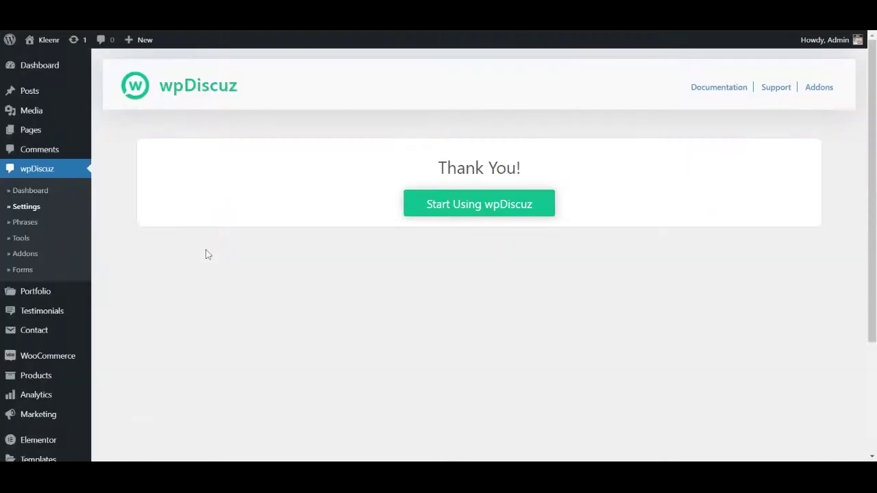
Step: Move the Cart, Checkout, My account and Shop pages to the Trash
scroll(52, 142, "down", 3)
scroll(53, 147, "up", 3)
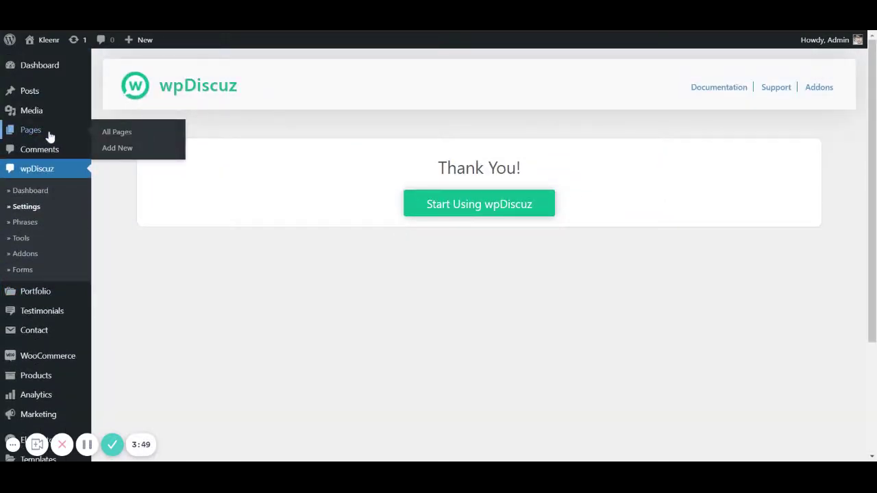
left_click(49, 137)
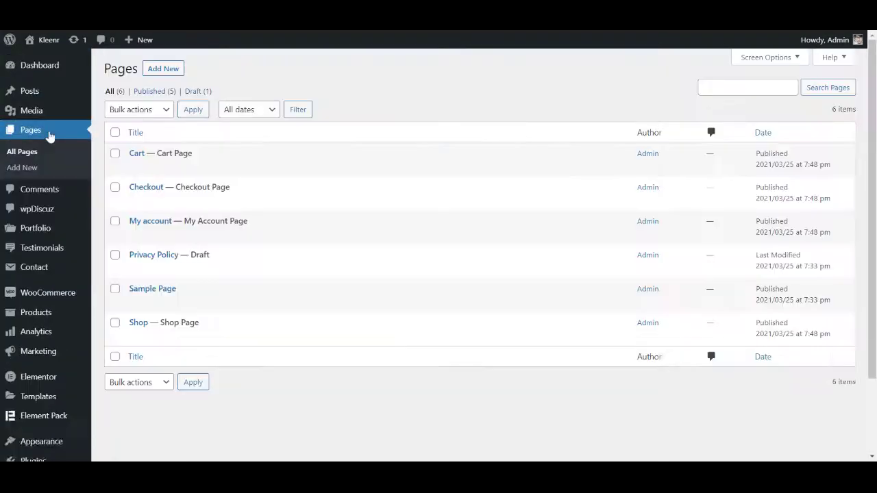
left_click(115, 153)
left_click(115, 187)
left_click(115, 221)
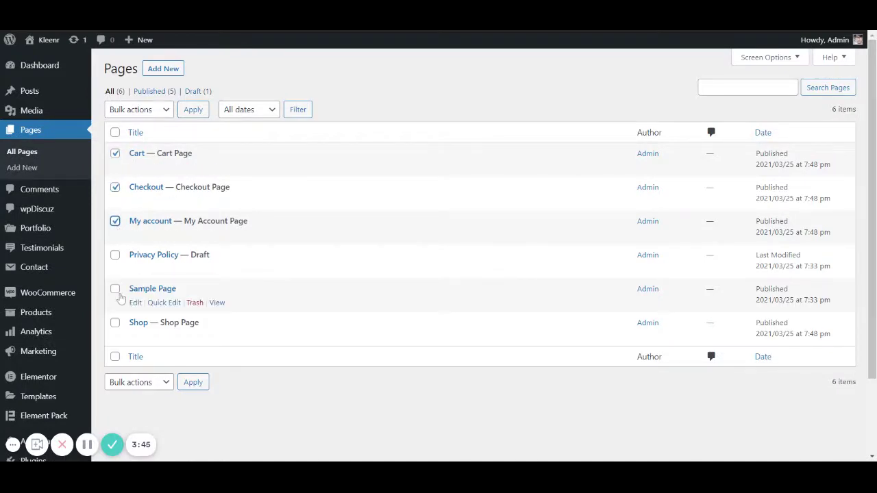
left_click(115, 322)
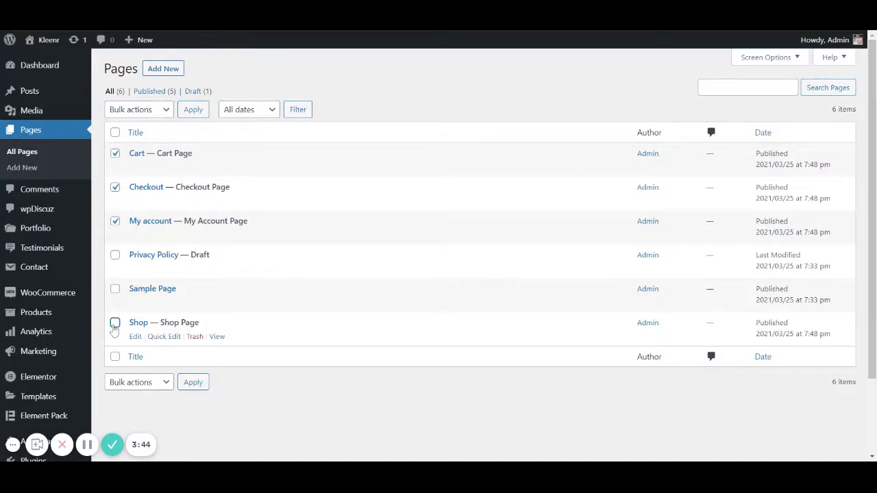
left_click(155, 113)
left_click(150, 153)
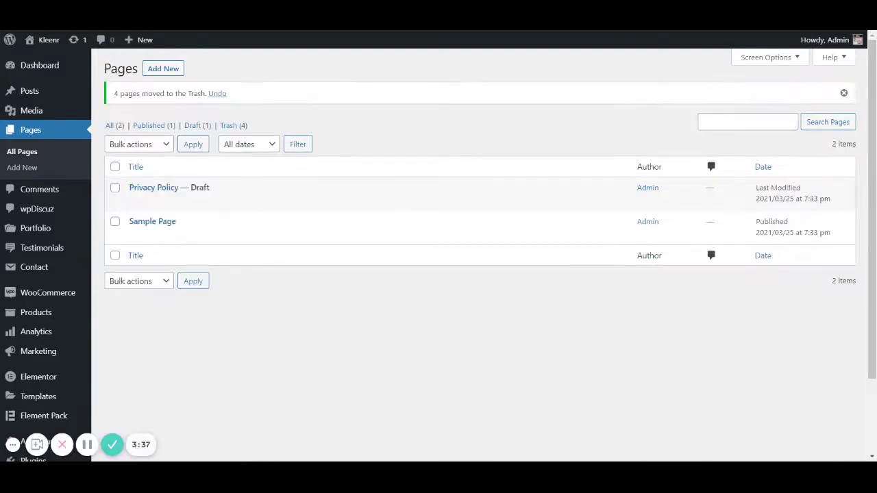
Step: Import the theme's demo data with the one-click import
scroll(67, 133, "down", 3)
mouse_move(34, 348)
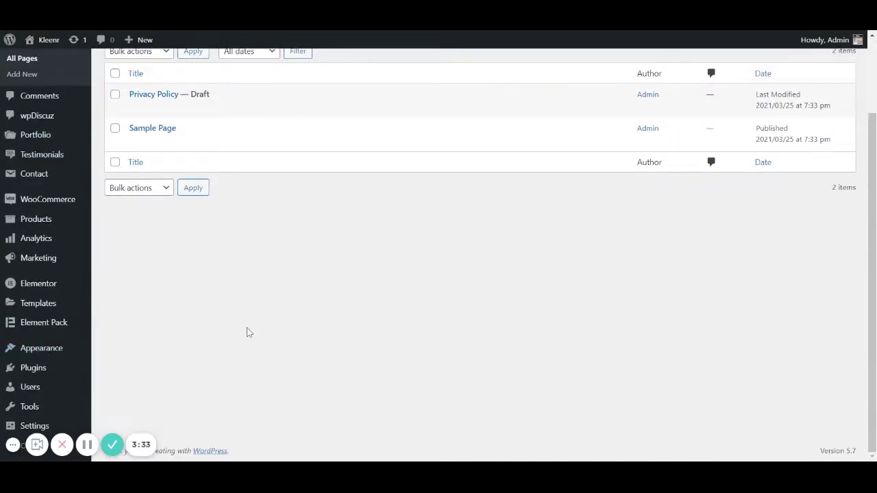
scroll(242, 321, "down", 3)
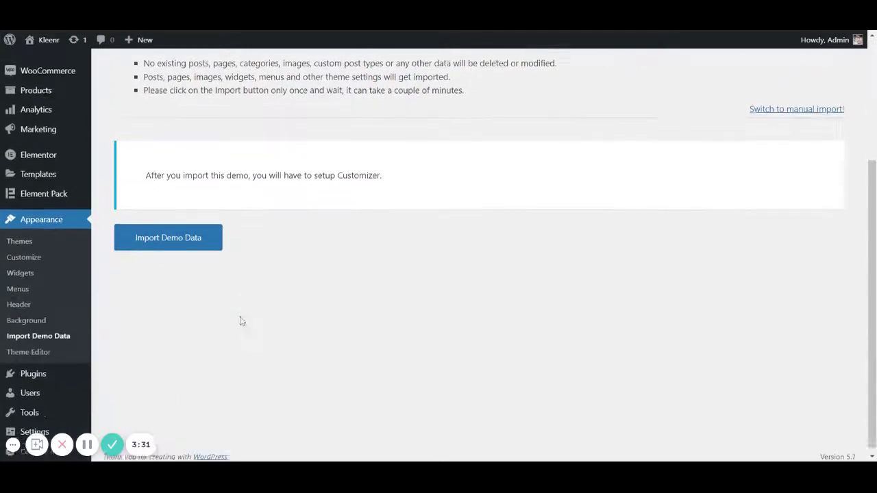
left_click(195, 236)
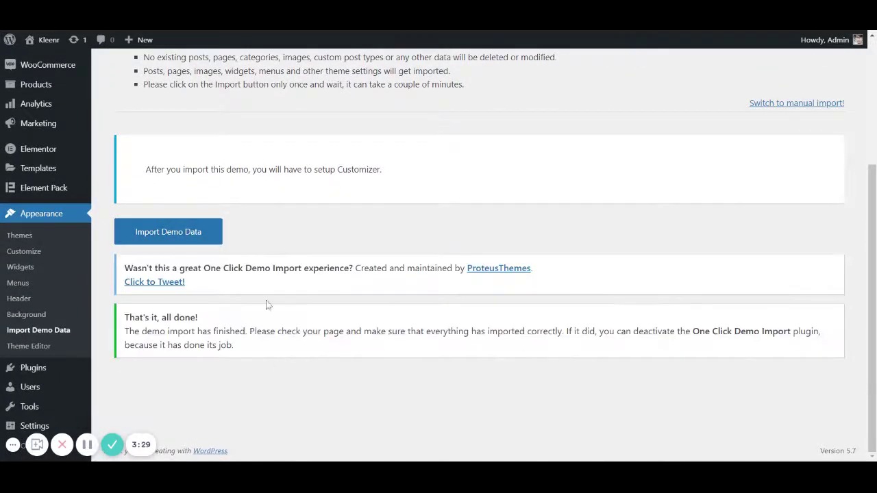
mouse_move(63, 426)
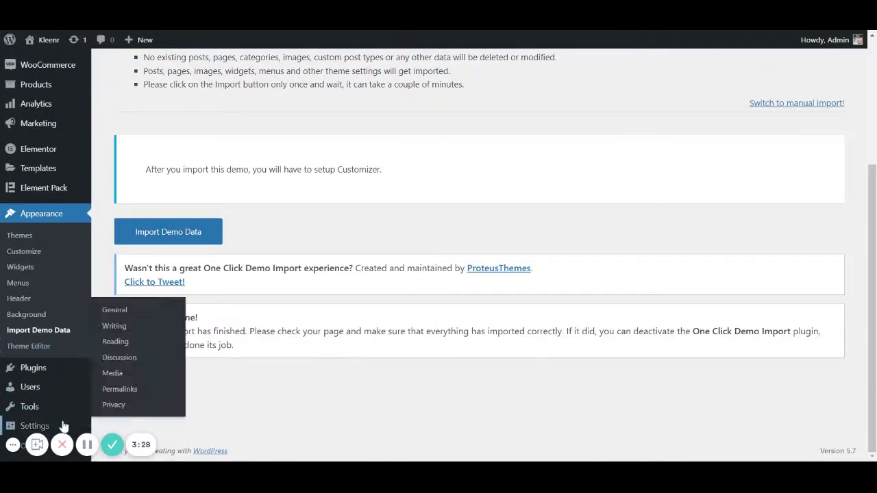
left_click(126, 341)
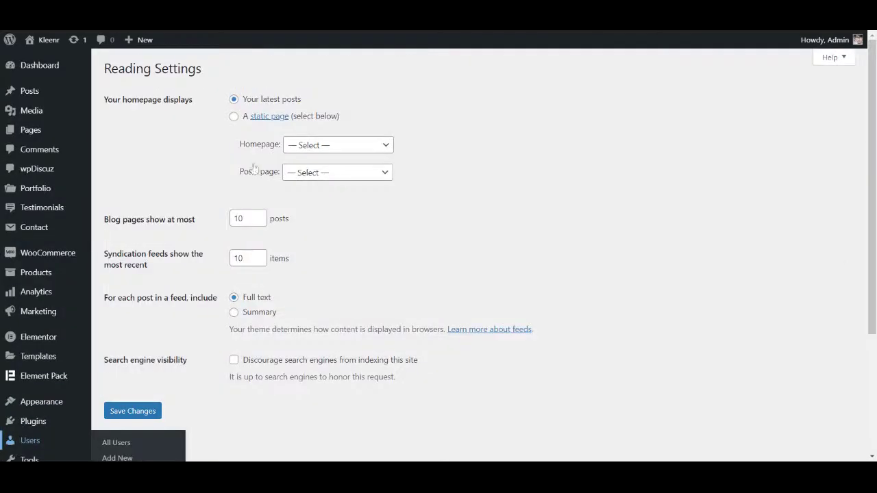
left_click(234, 117)
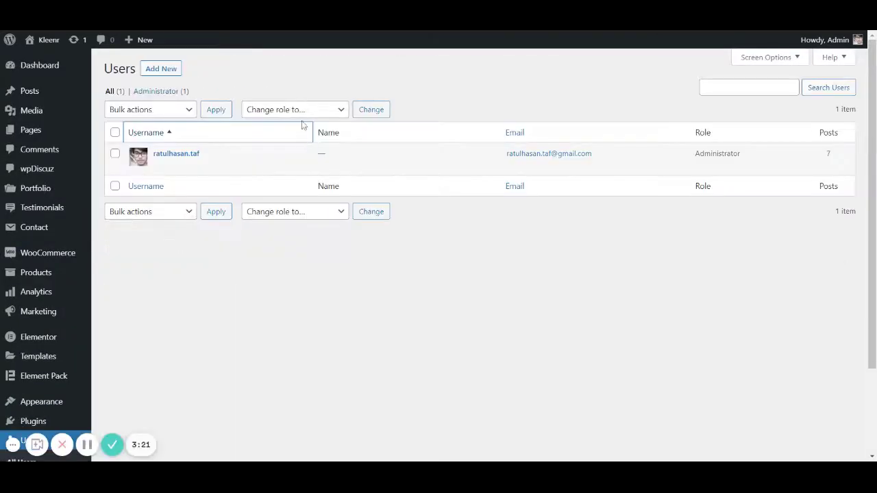
Step: In the Reading settings, use a static homepage with Home as the homepage and Grid Without Sidebar as the posts page
scroll(62, 341, "down", 2)
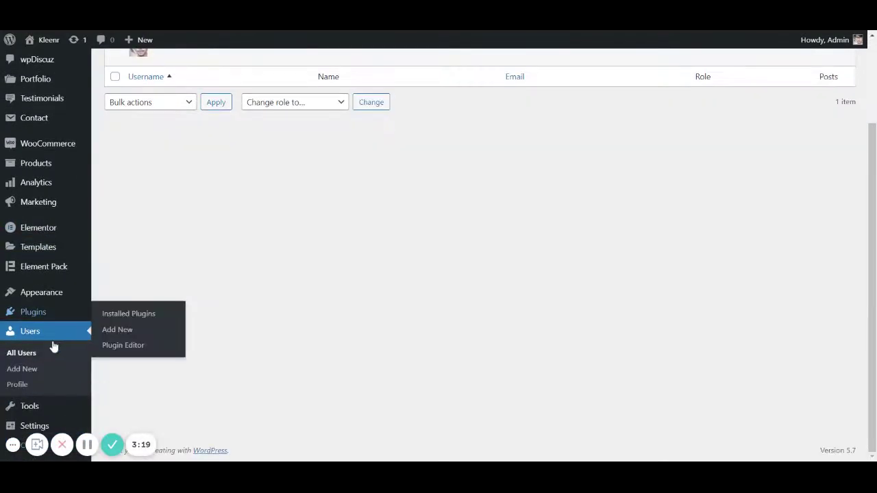
mouse_move(59, 302)
mouse_move(47, 422)
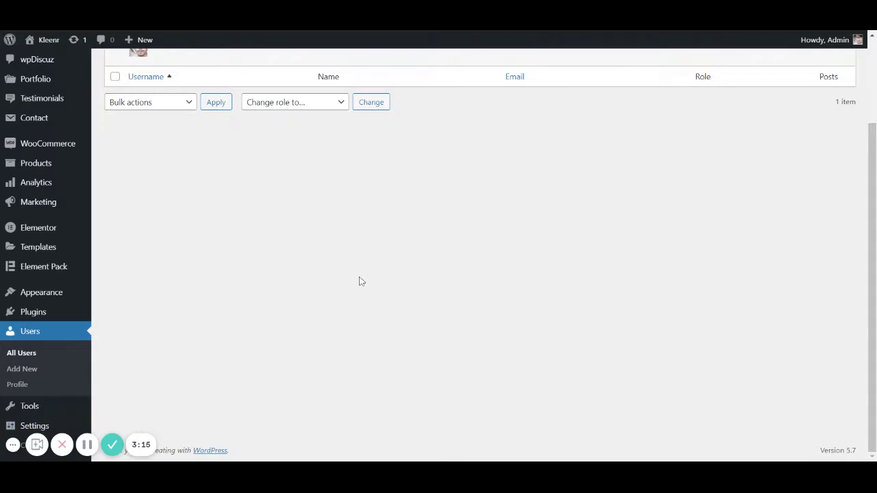
left_click(234, 118)
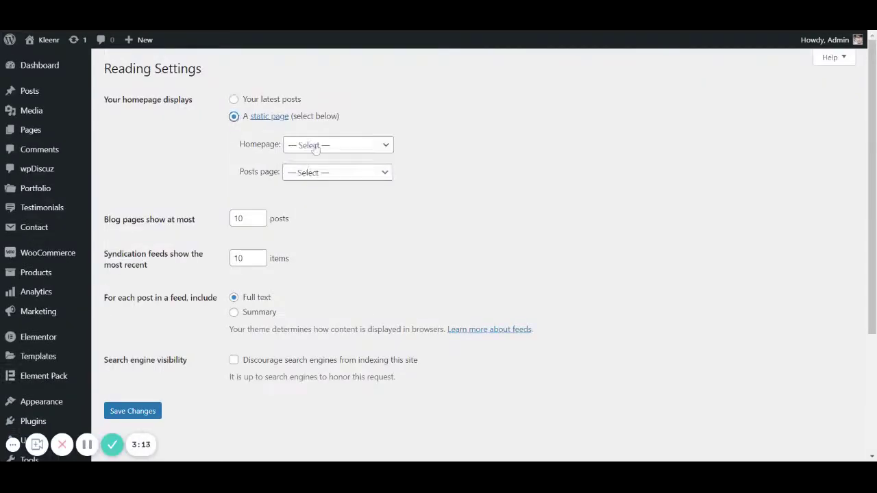
left_click(319, 161)
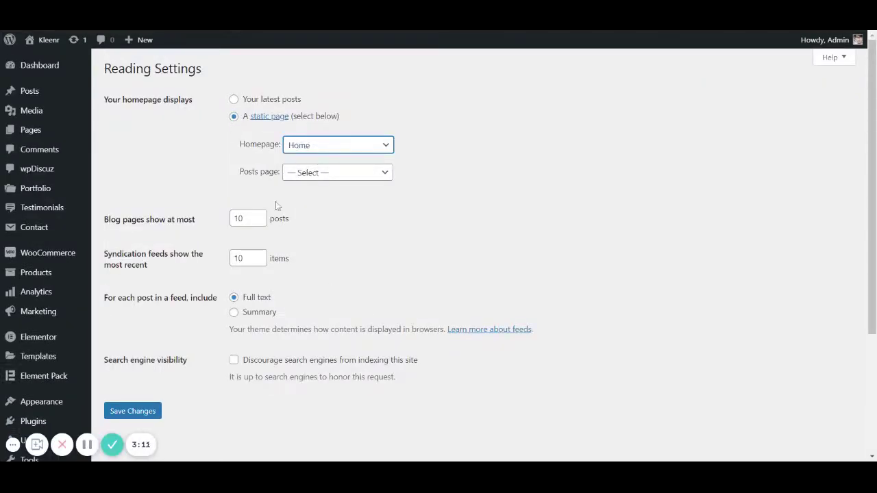
left_click(303, 176)
left_click(283, 252)
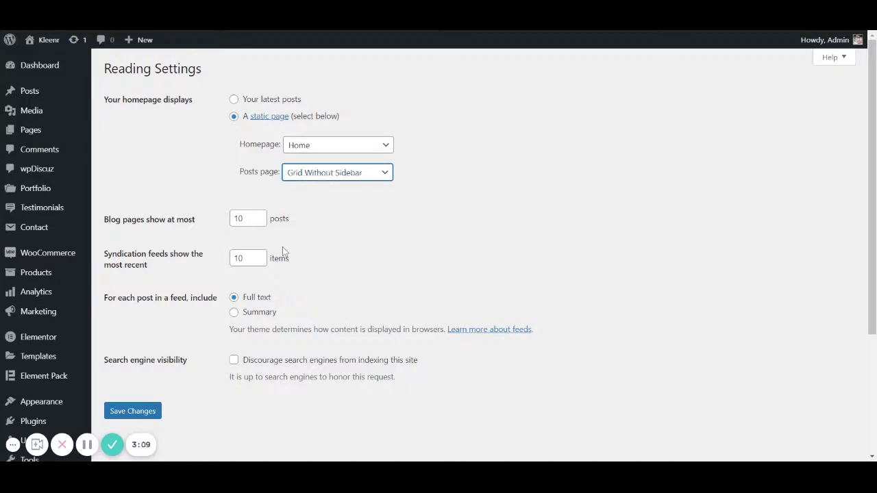
Step: Limit blog pages to at most 5 posts and save the Reading settings
left_click(261, 221)
left_click(262, 215)
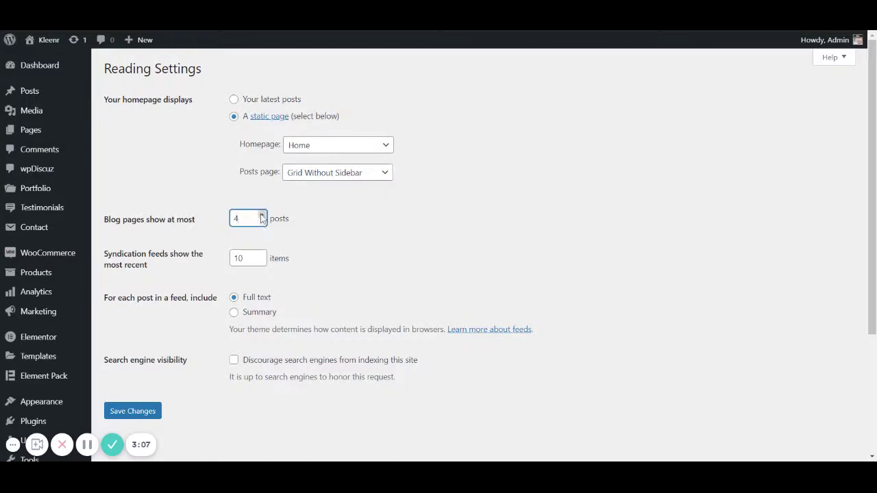
left_click(133, 411)
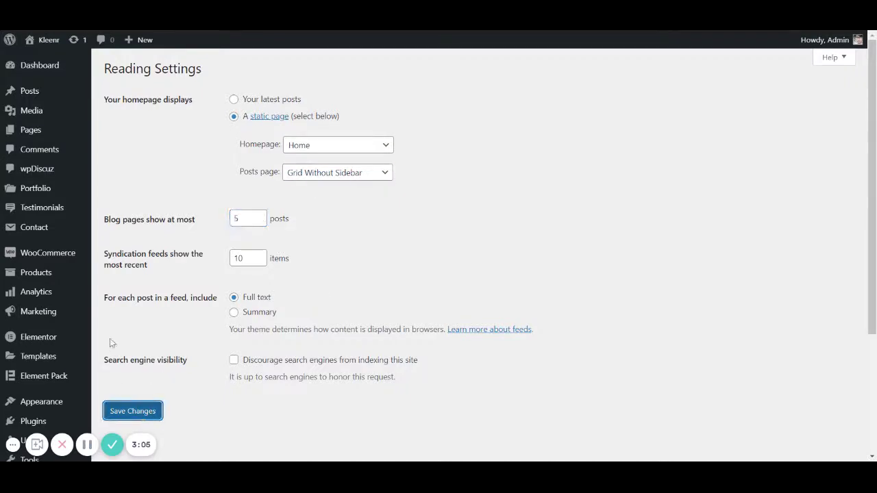
Step: Set the permalink structure to Post name and save the Permalinks settings
scroll(59, 416, "down", 3)
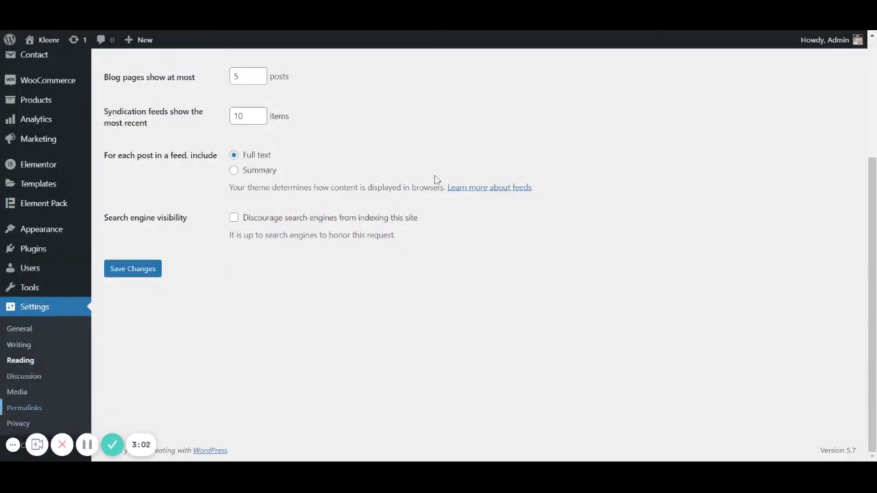
scroll(205, 206, "down", 3)
left_click(109, 178)
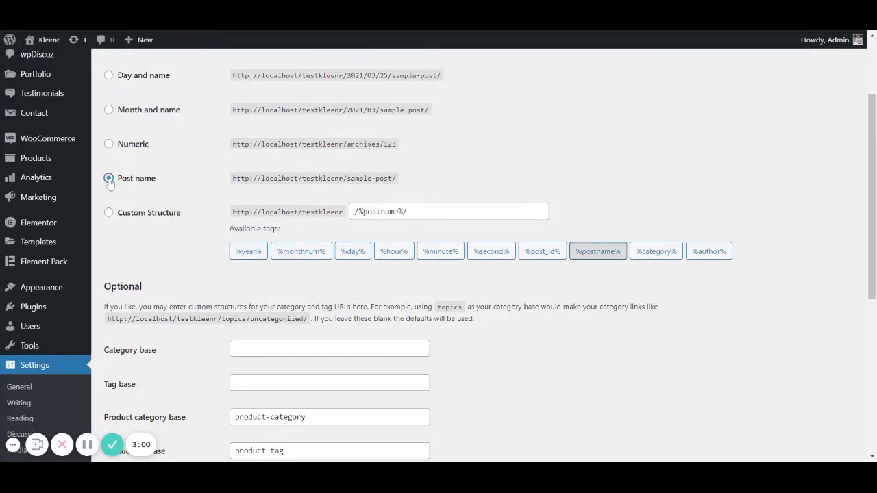
scroll(110, 185, "down", 5)
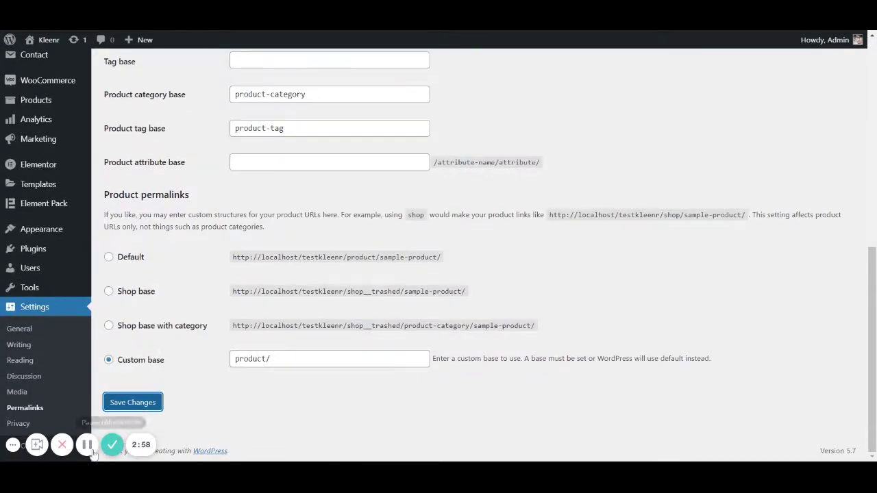
Step: Save the Element Pack Core Widgets settings with the current widget selection
mouse_move(74, 217)
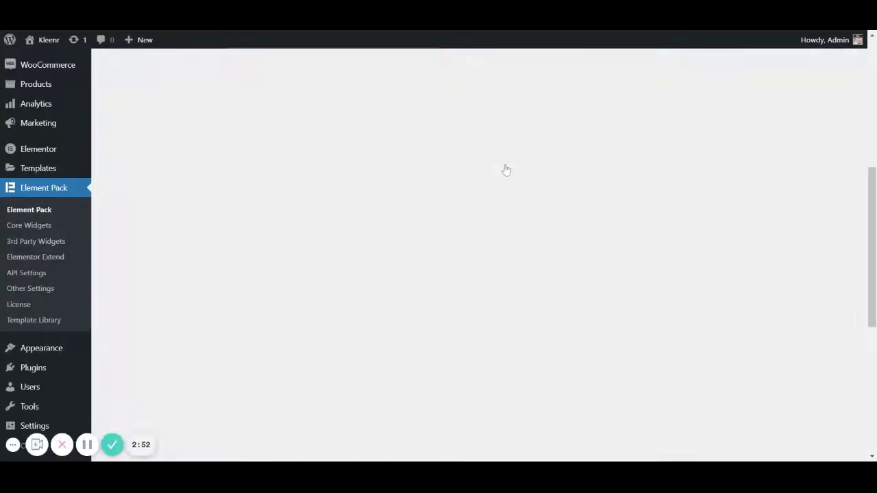
scroll(505, 168, "down", 5)
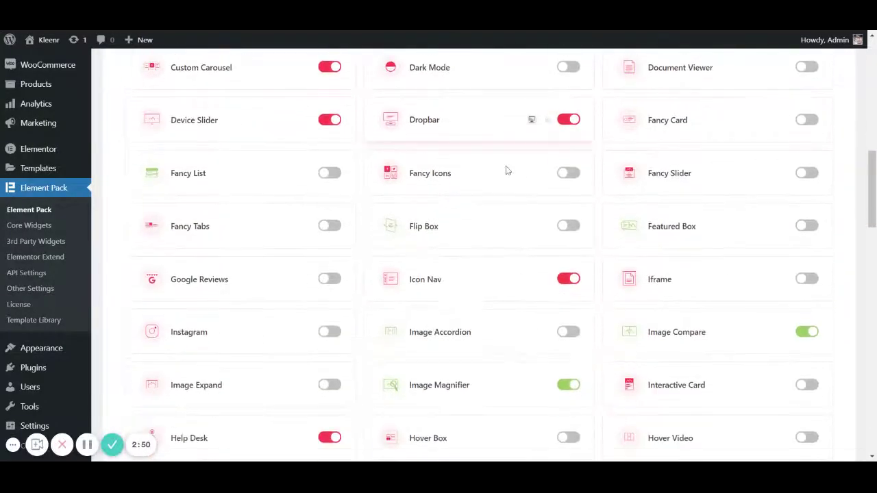
scroll(300, 245, "down", 20)
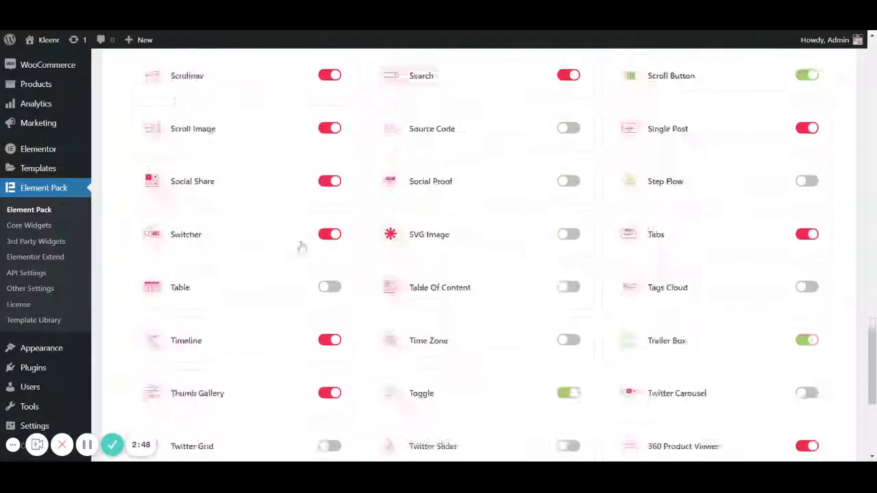
left_click(170, 341)
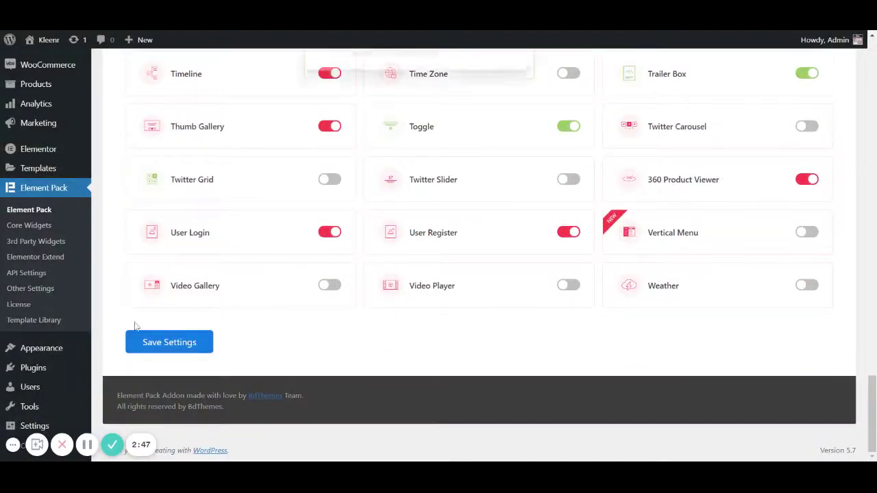
Step: In Element Pack's 3rd Party Widgets, switch WooCommerce Add To Cart off and on again, and save the settings
left_click(44, 244)
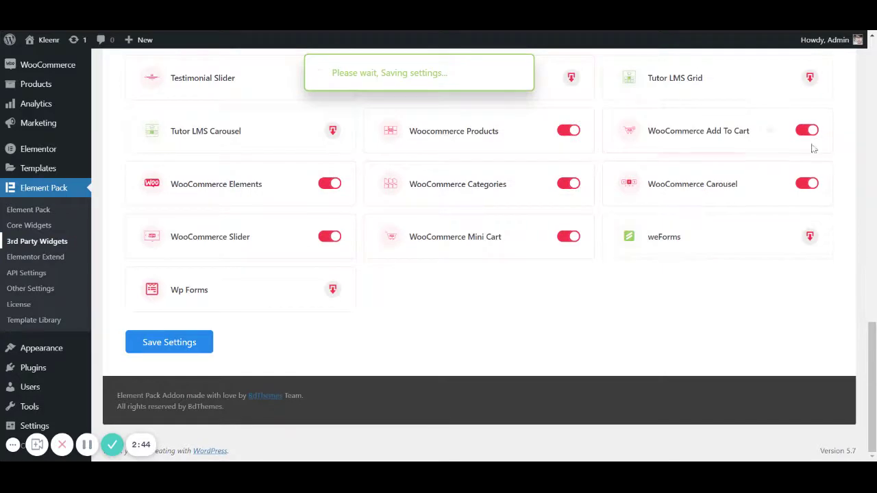
left_click(809, 133)
left_click(807, 133)
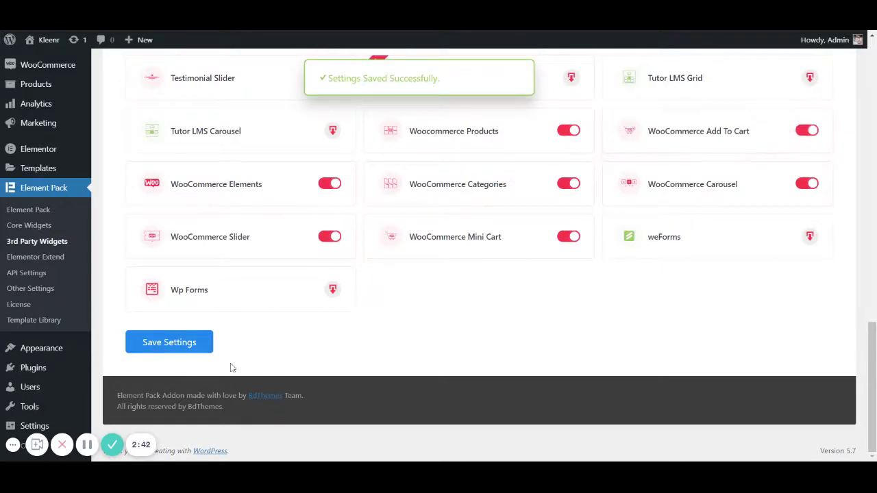
left_click(203, 347)
Step: Save the Element Pack API Settings without entering any keys
left_click(41, 273)
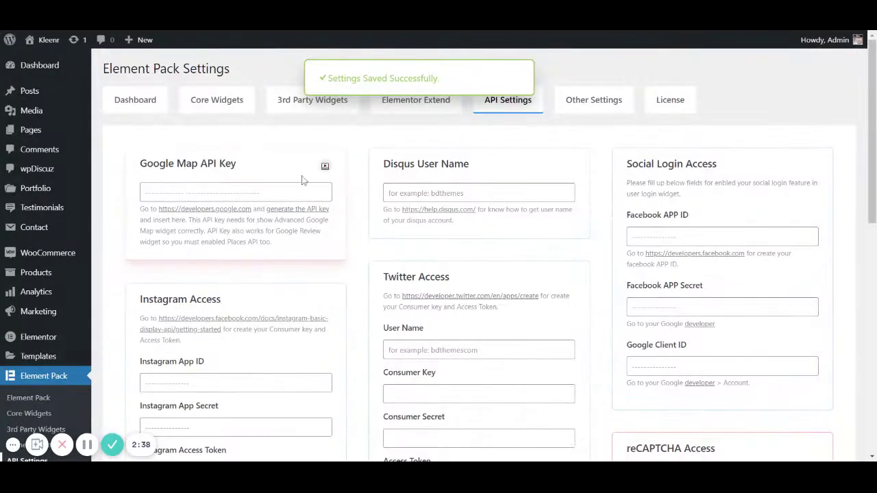
scroll(176, 343, "down", 15)
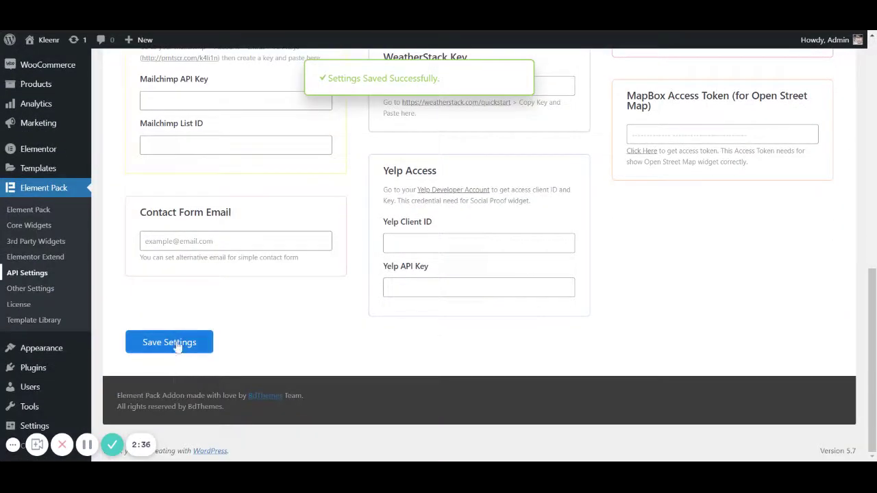
left_click(176, 342)
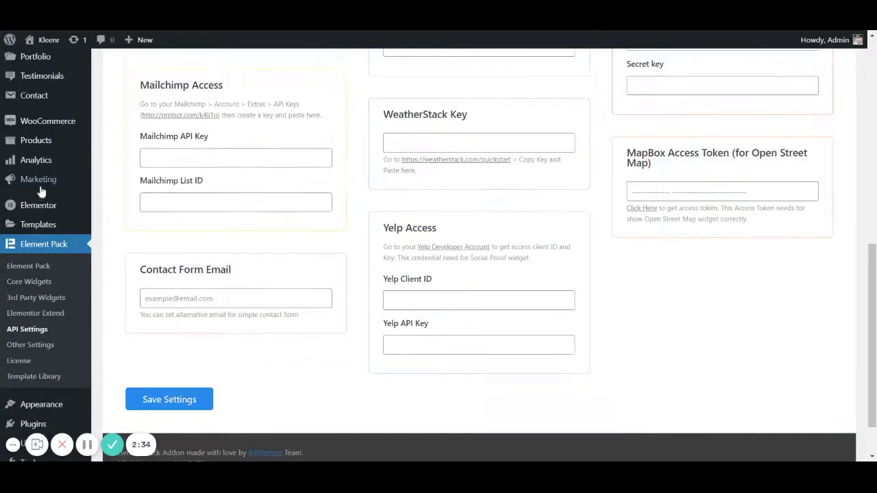
Step: In Elementor's Replace URL tool, enter the kleenr.iamabdus demo site address as the old URL
mouse_move(45, 208)
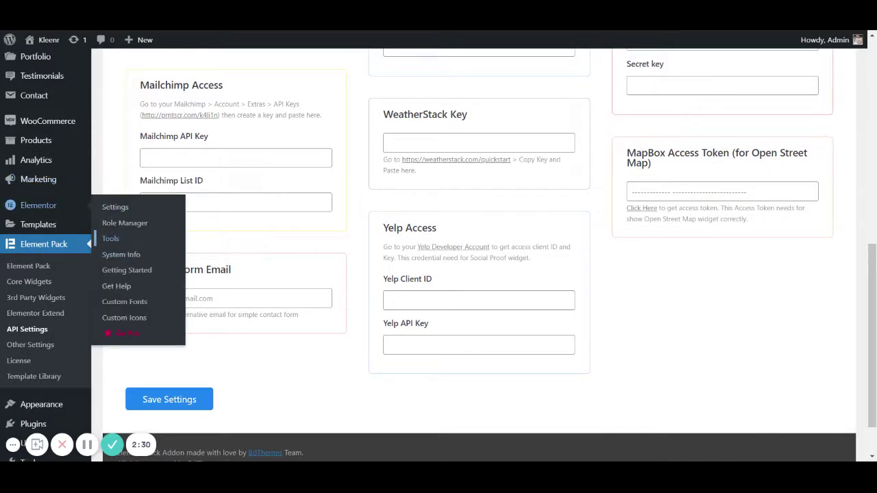
left_click(111, 239)
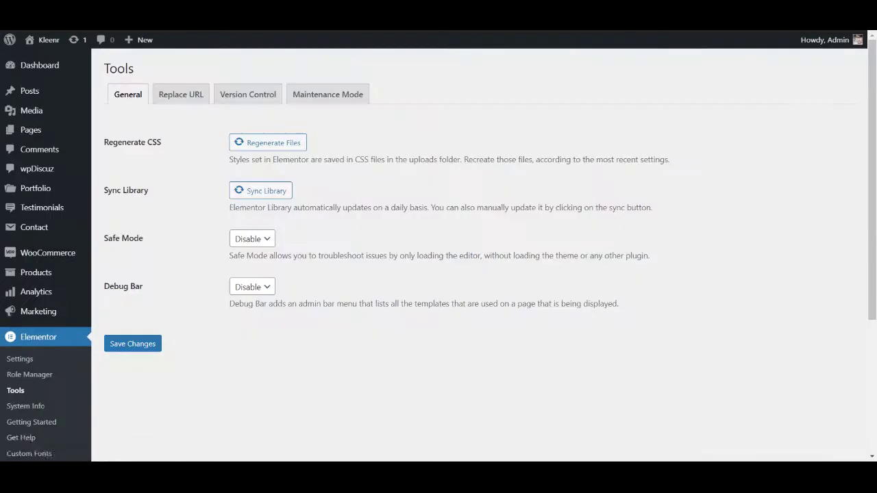
left_click(181, 96)
left_click(274, 182)
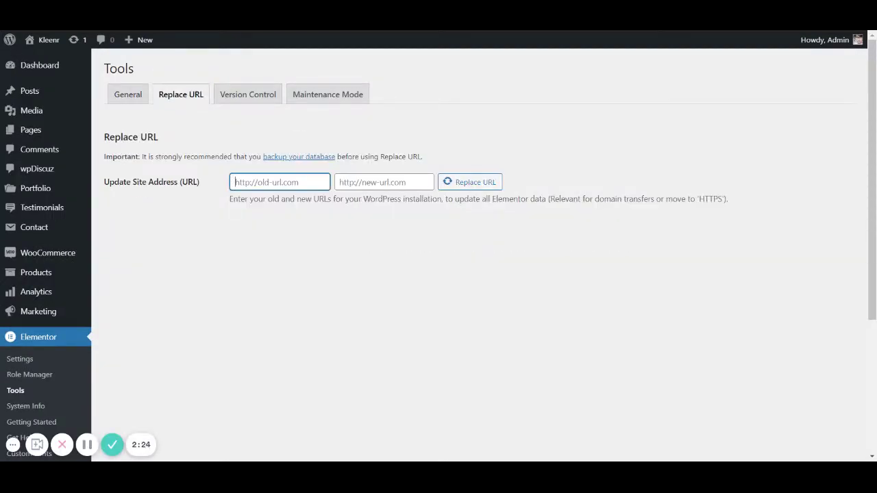
key("ctrl+v")
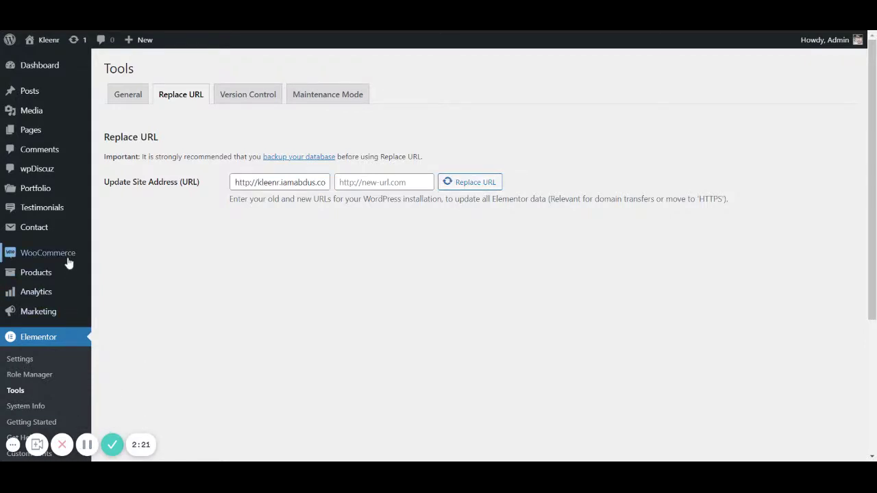
Step: In the WooCommerce product settings, assign Shop as the shop page and save the changes
mouse_move(68, 261)
left_click(87, 444)
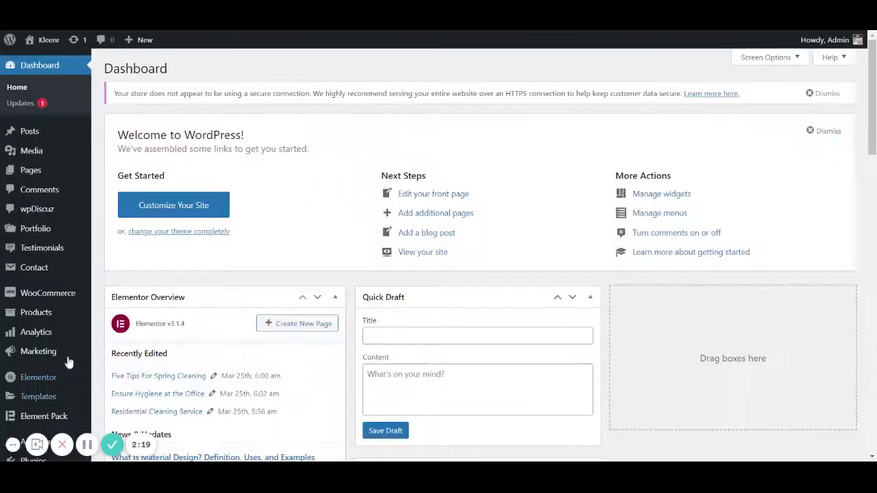
left_click(139, 374)
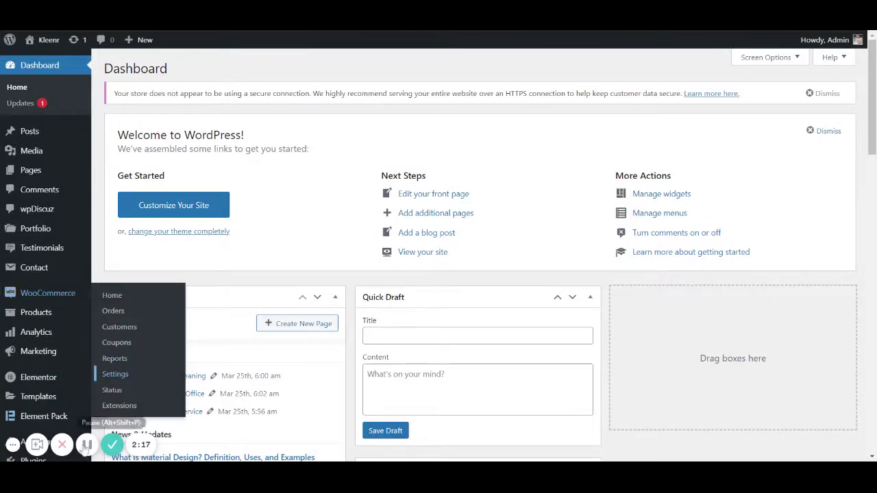
scroll(397, 157, "down", 3)
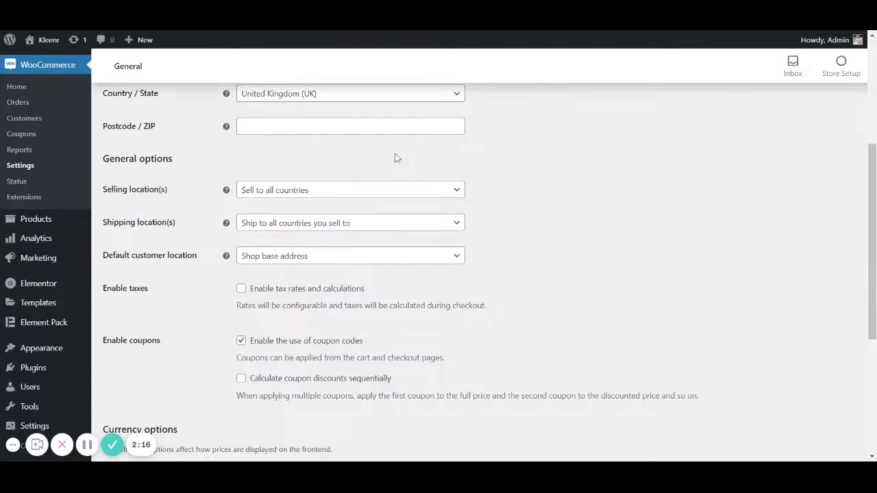
scroll(395, 157, "up", 2)
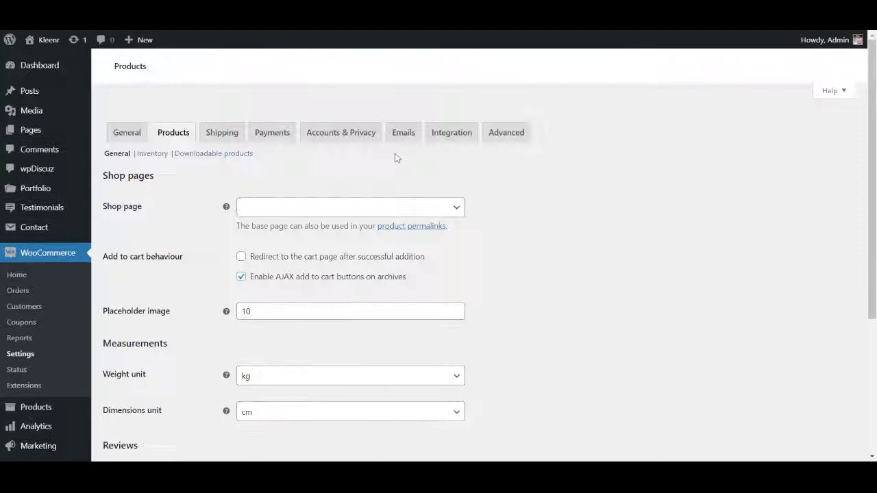
scroll(391, 161, "down", 1)
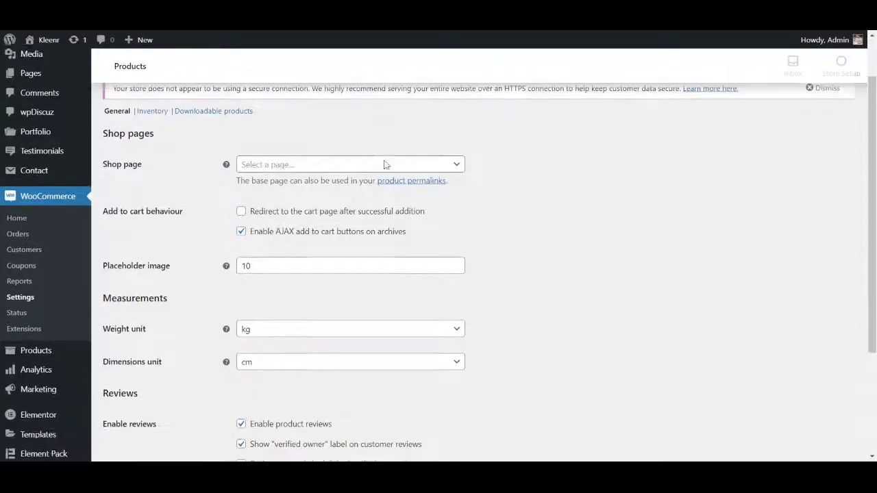
left_click(385, 167)
scroll(386, 170, "down", 3)
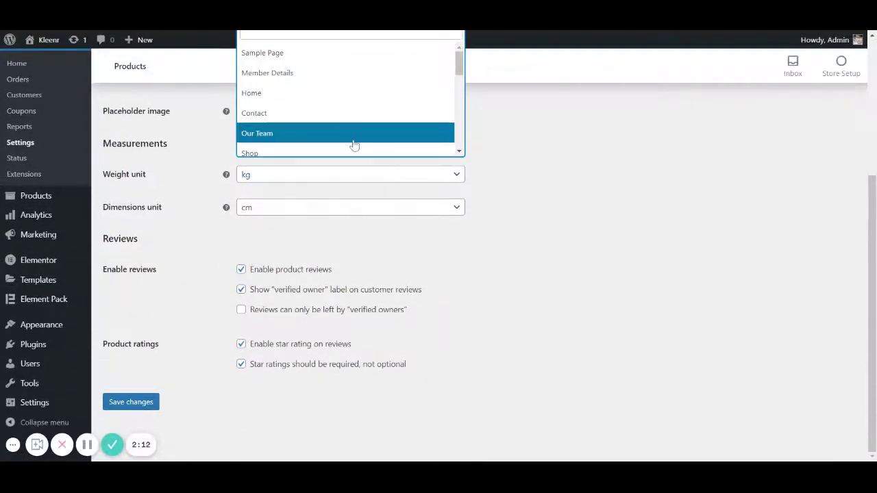
scroll(353, 137, "down", 1)
left_click(344, 98)
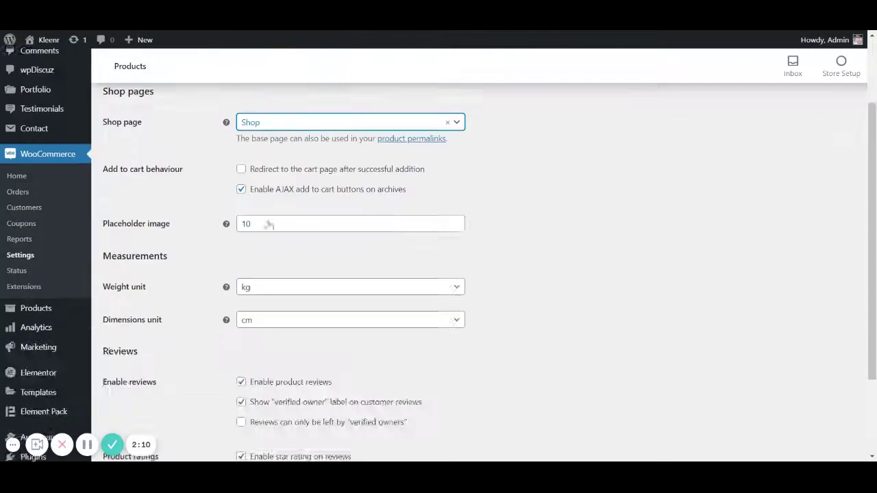
scroll(230, 274, "down", 2)
left_click(145, 402)
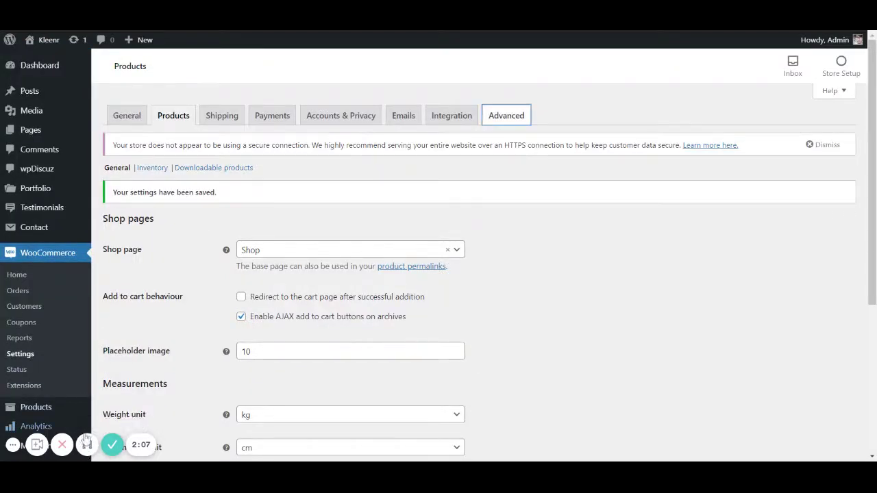
Step: In the WooCommerce Advanced settings, assign Cart as the cart page
scroll(302, 170, "down", 2)
left_click(330, 126)
scroll(315, 196, "down", 2)
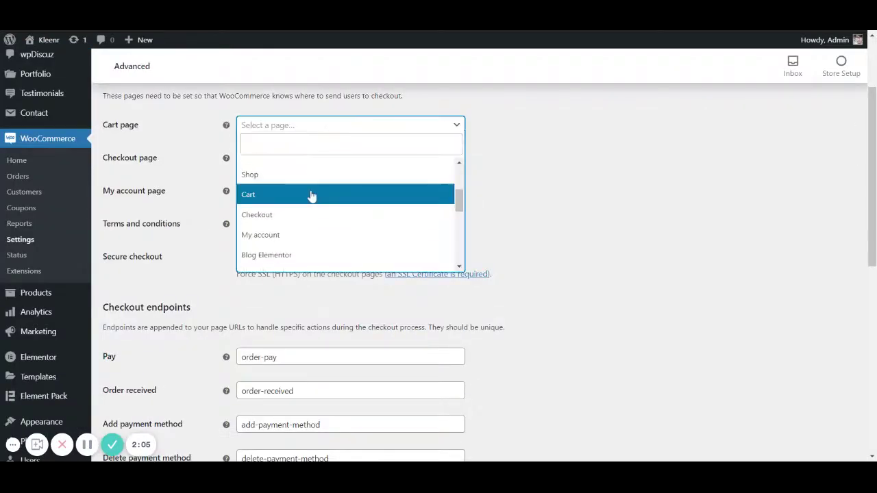
left_click(304, 210)
left_click(305, 126)
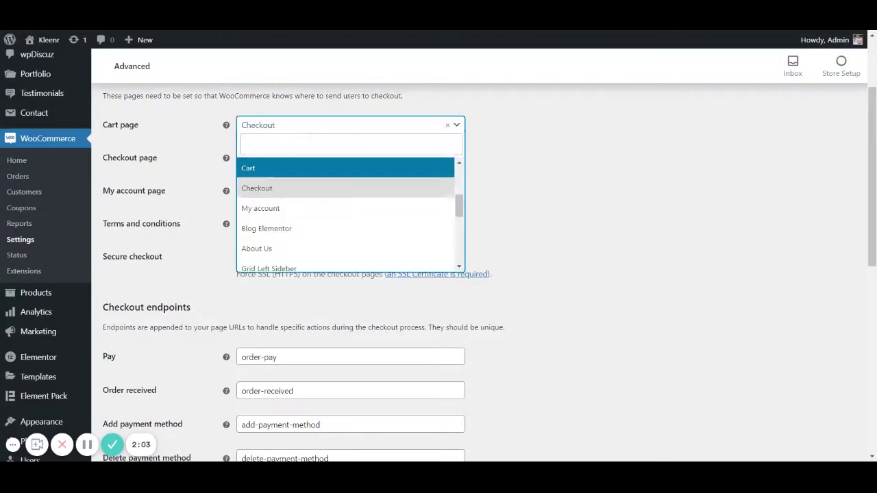
left_click(295, 170)
Step: Assign Checkout as the WooCommerce checkout page
left_click(295, 173)
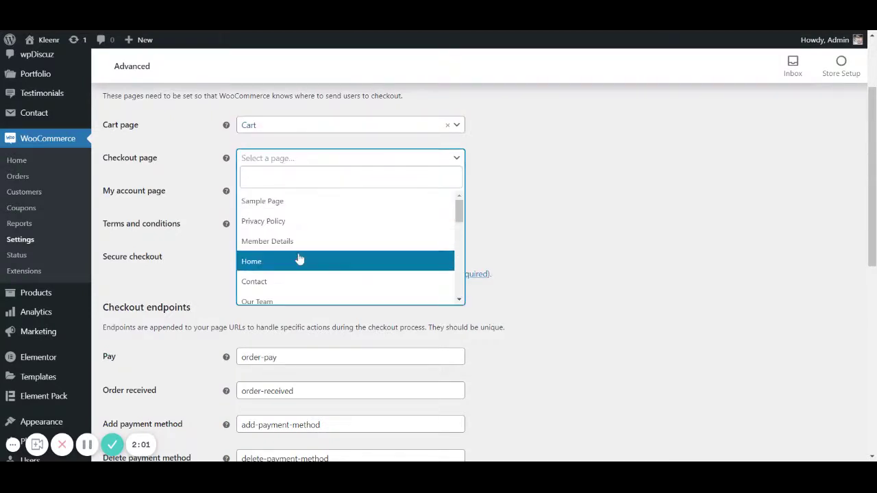
scroll(298, 286, "down", 1)
scroll(295, 274, "down", 1)
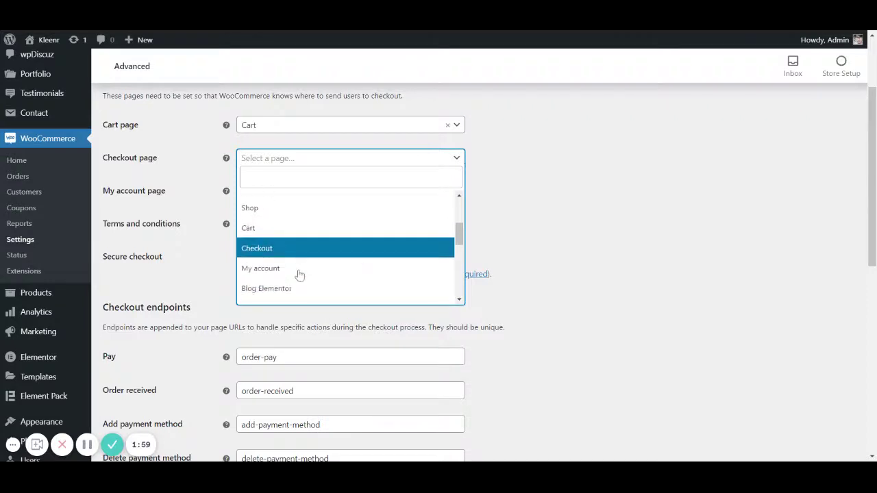
left_click(295, 252)
Step: Assign My account as the WooCommerce account page
left_click(305, 193)
scroll(293, 276, "down", 2)
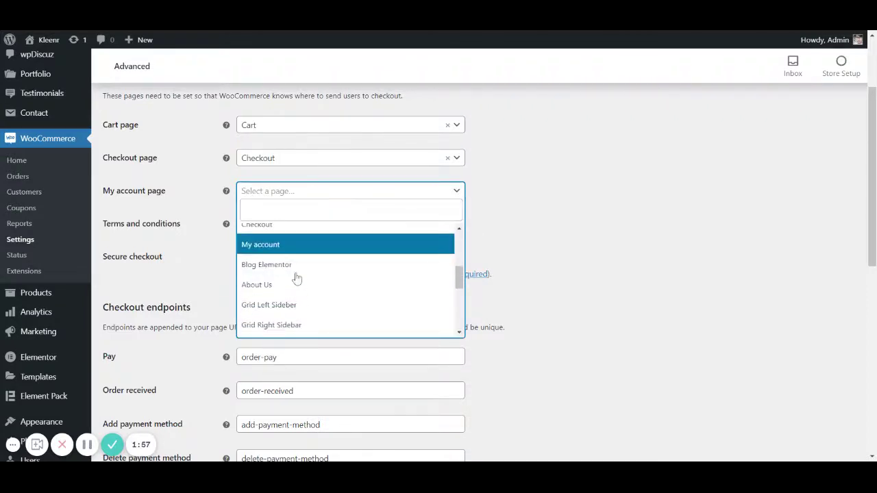
scroll(296, 276, "up", 1)
left_click(295, 299)
scroll(163, 256, "down", 7)
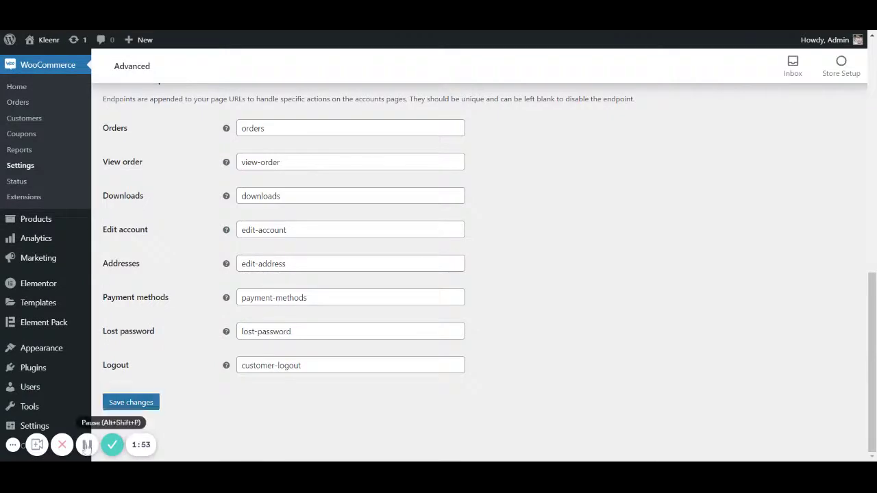
scroll(59, 364, "up", 4)
Step: In the theme customizer, select the kleenr image from the media library as the site logo
mouse_move(78, 353)
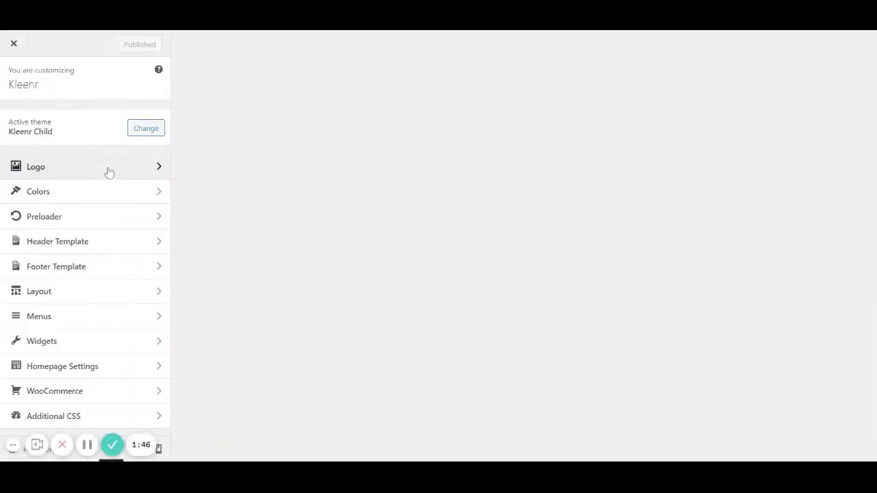
left_click(107, 171)
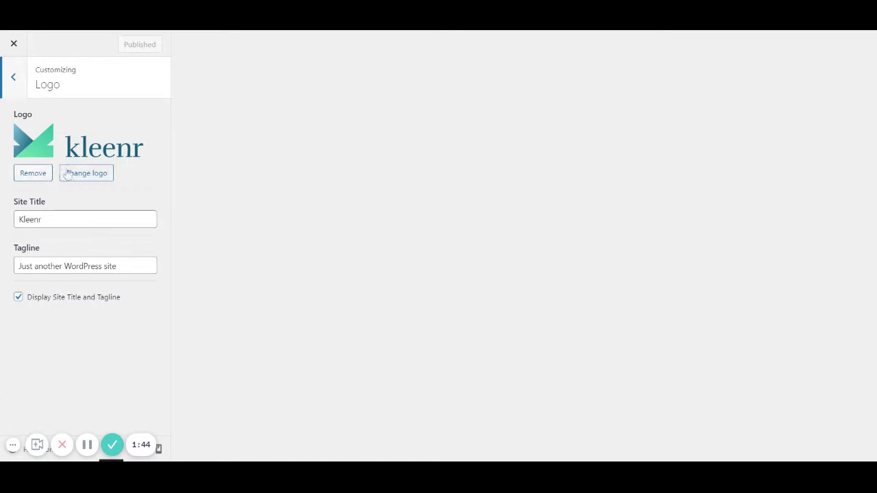
left_click(72, 173)
left_click(106, 88)
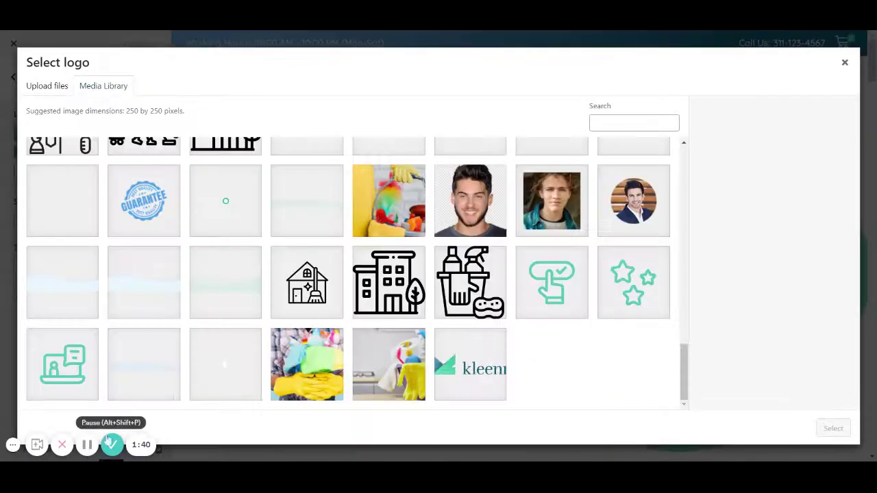
left_click(444, 358)
left_click(832, 429)
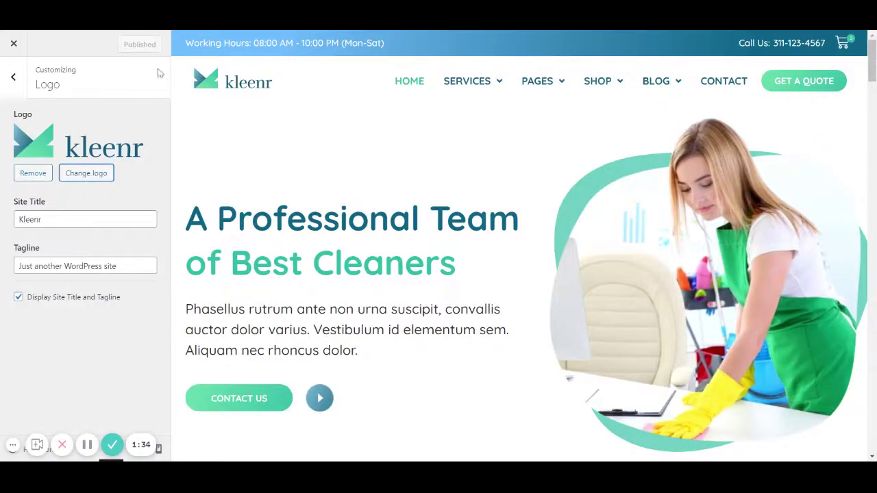
Step: Examine the global palette options in the customizer's Colors section
left_click(13, 81)
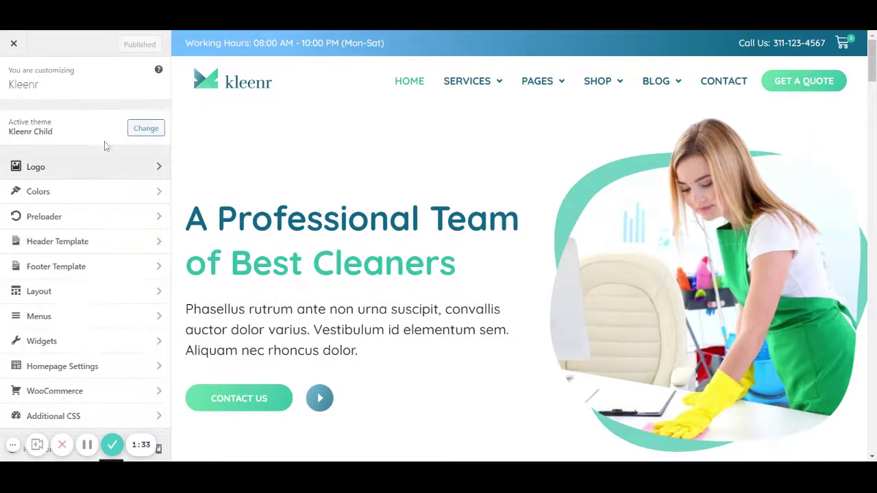
left_click(80, 193)
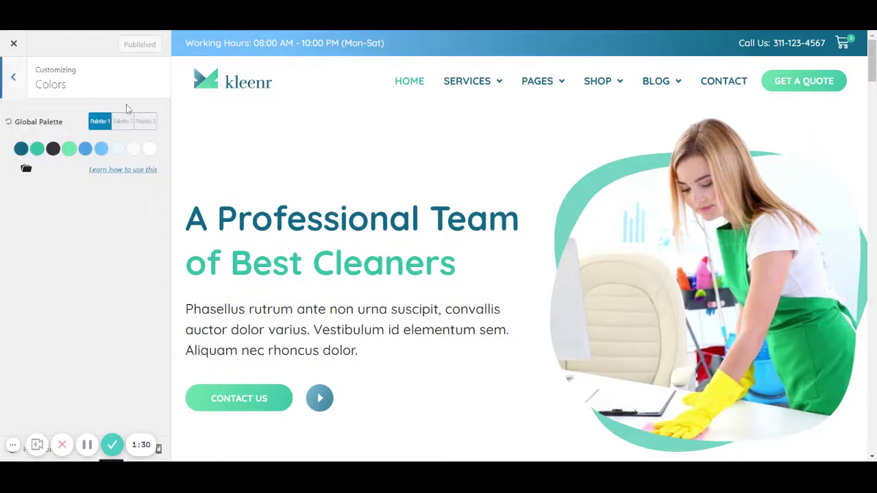
left_click(10, 78)
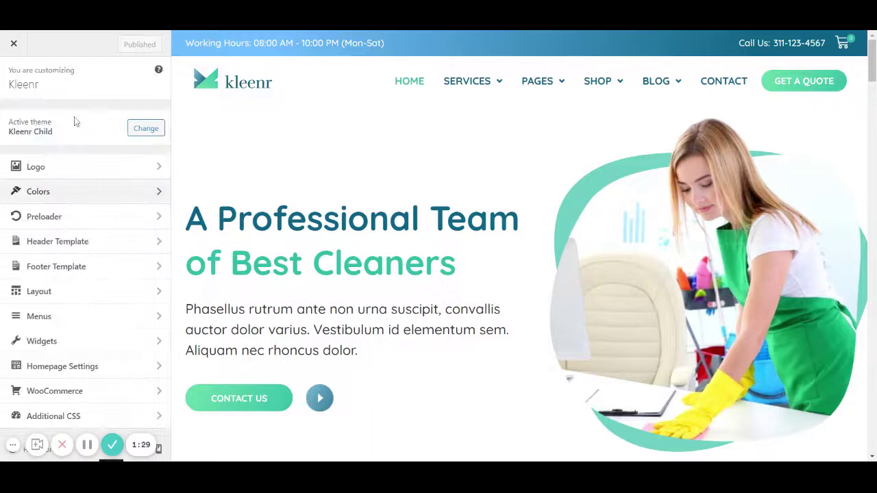
Step: Enable the preloader for all pages in the theme customizer
left_click(61, 212)
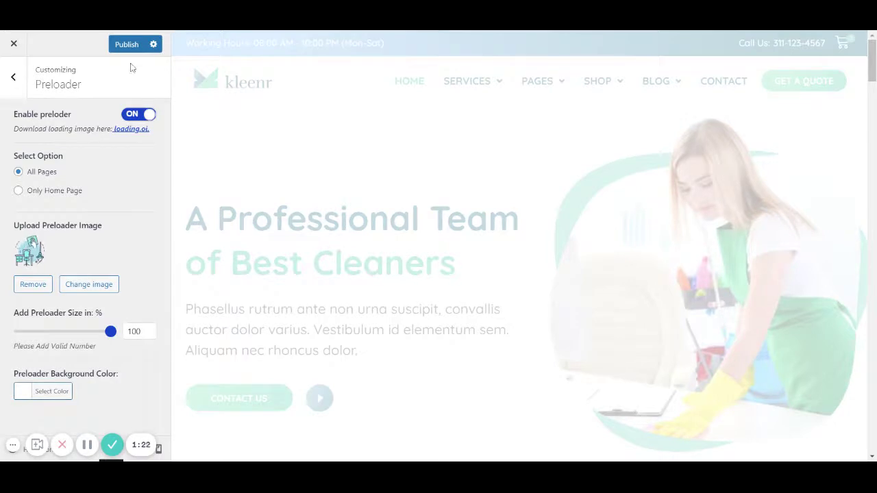
left_click(19, 80)
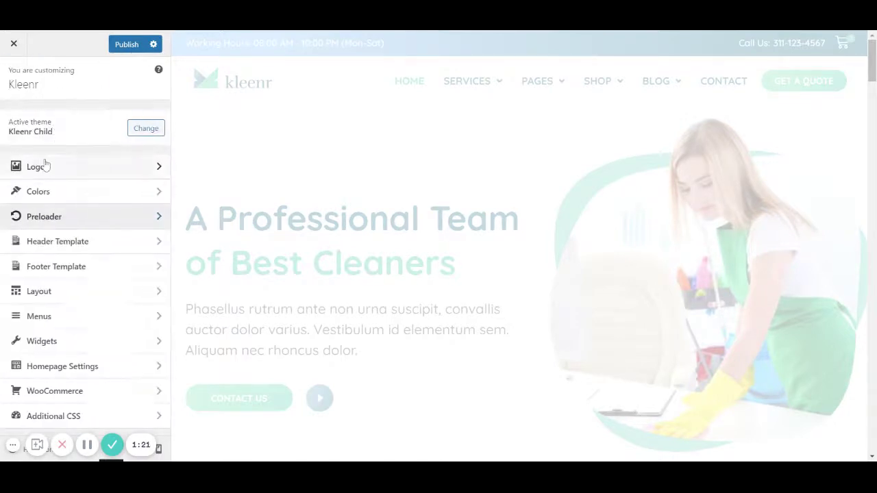
Step: Check which templates are selected for the header and the footer in the customizer
left_click(65, 241)
left_click(78, 149)
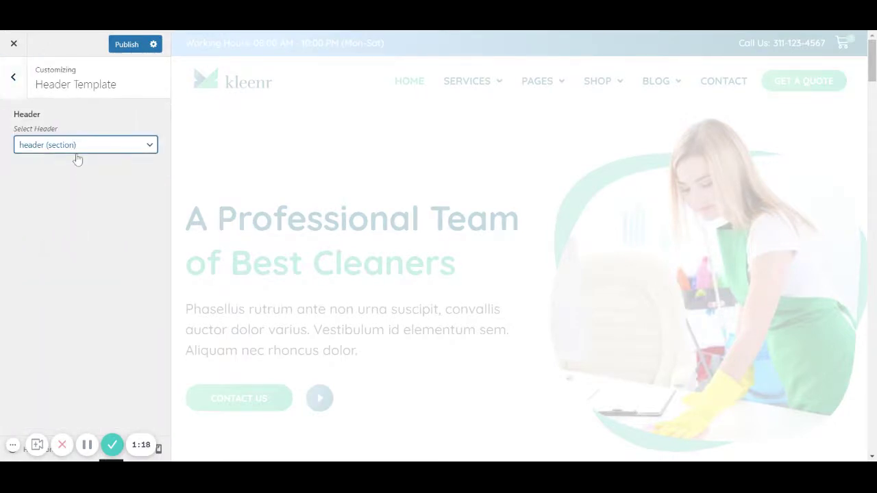
key("Escape")
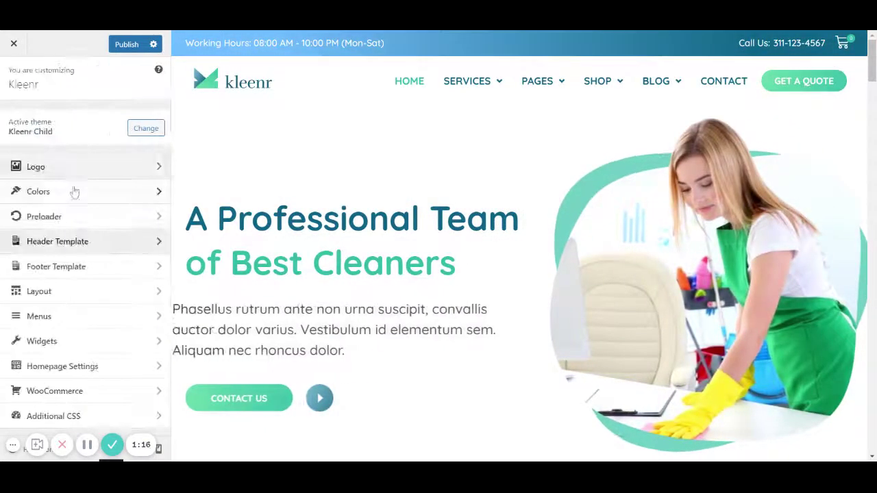
left_click(69, 266)
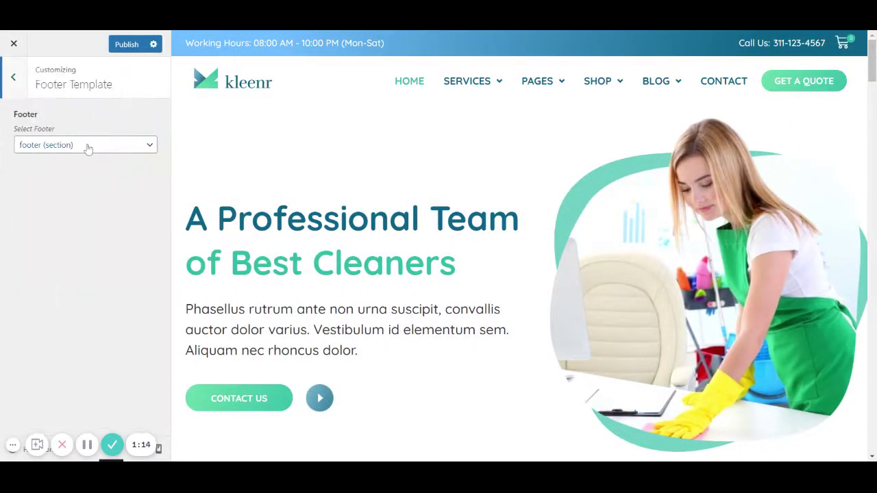
left_click(88, 149)
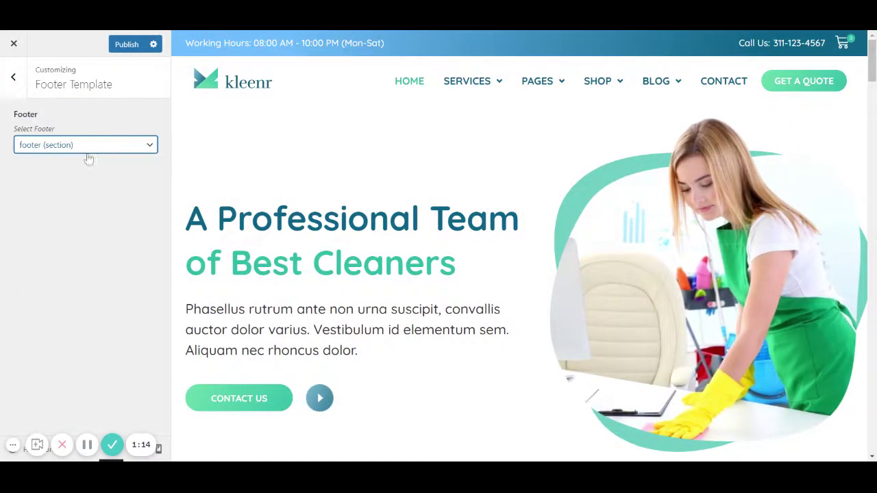
left_click(19, 82)
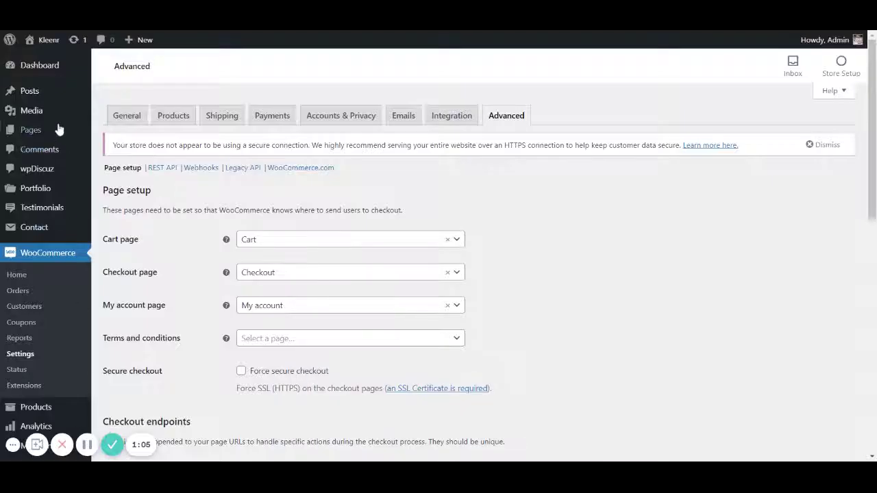
Step: Visit the live site and review the home page from the hero section to the footer, returning to its beginning
mouse_move(51, 52)
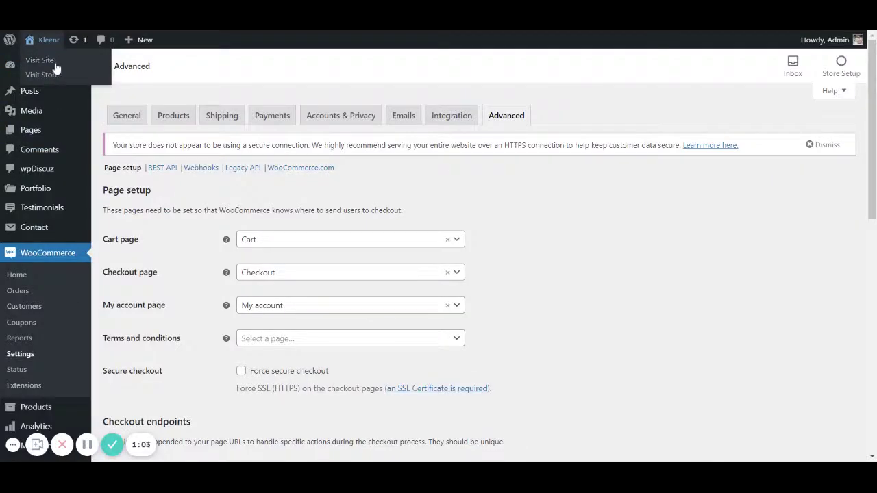
left_click(56, 65)
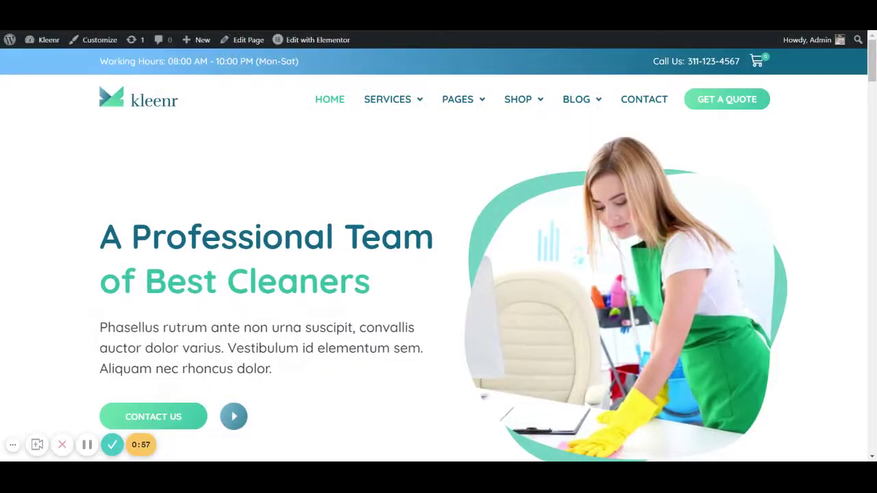
scroll(420, 188, "down", 8)
scroll(420, 189, "down", 15)
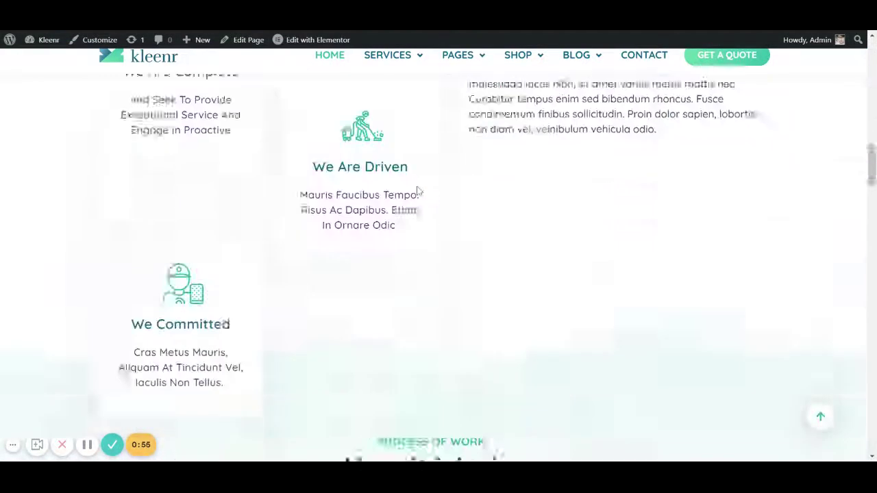
scroll(417, 208, "down", 15)
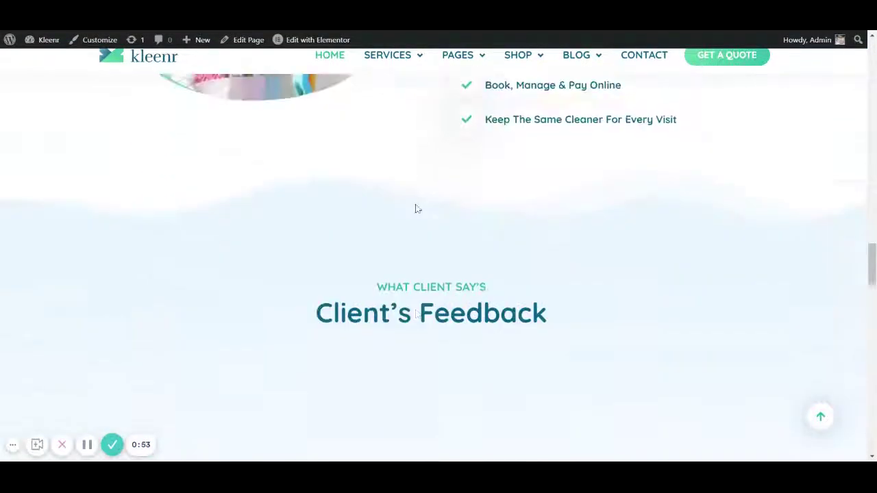
scroll(416, 208, "down", 12)
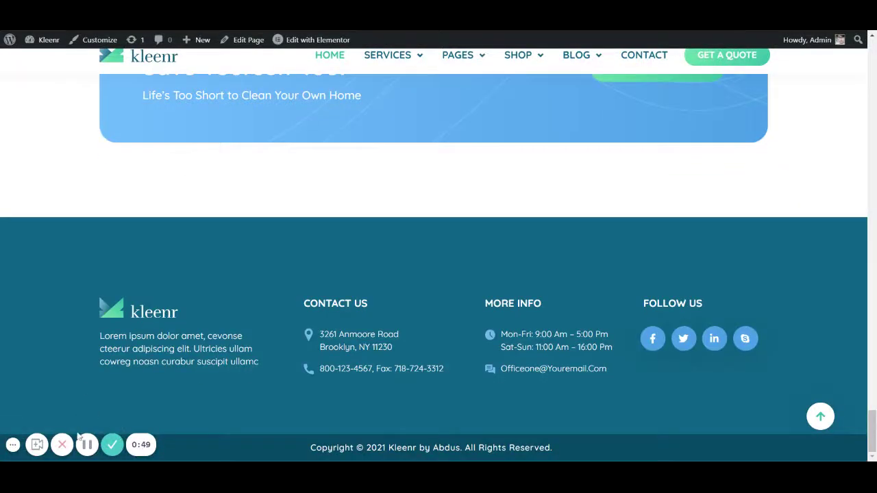
left_click(819, 418)
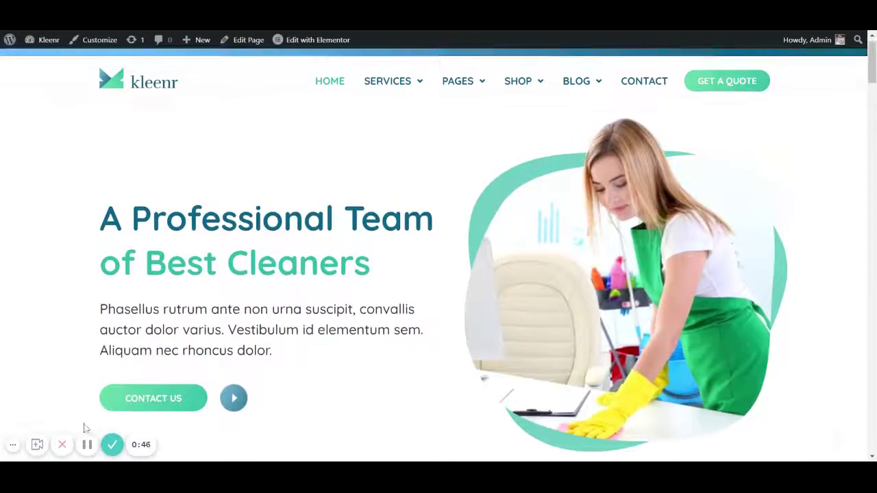